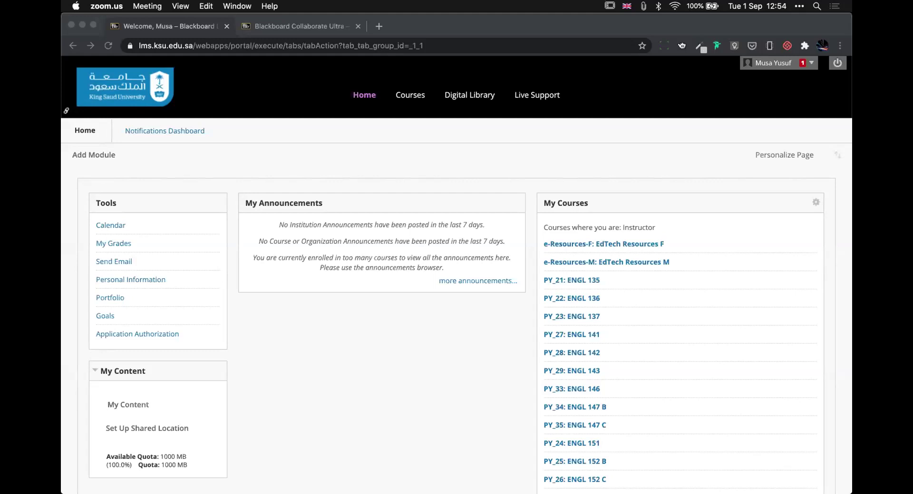
- View the Courses page and return to the Blackboard home page
click(192, 44)
click(192, 45)
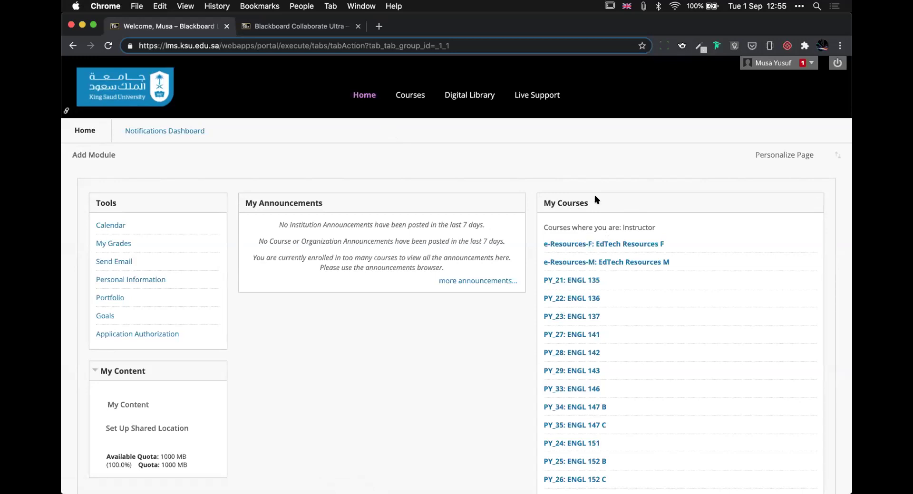
click(399, 95)
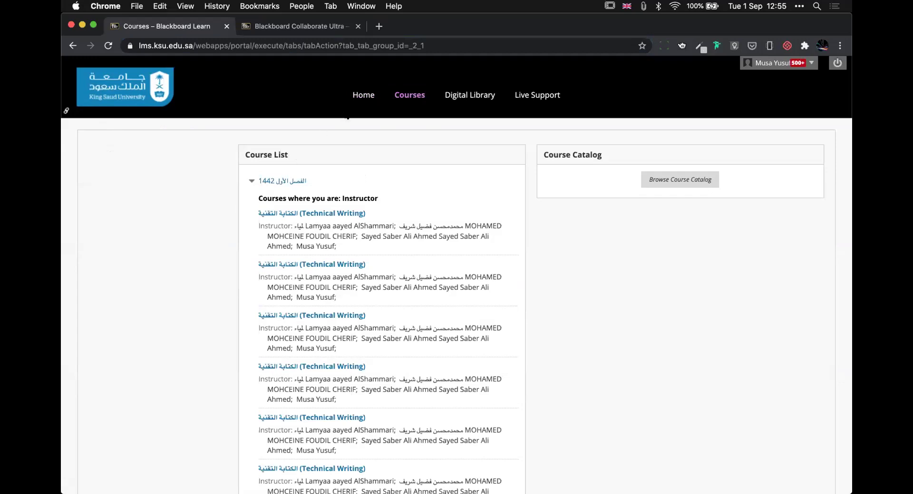
click(364, 96)
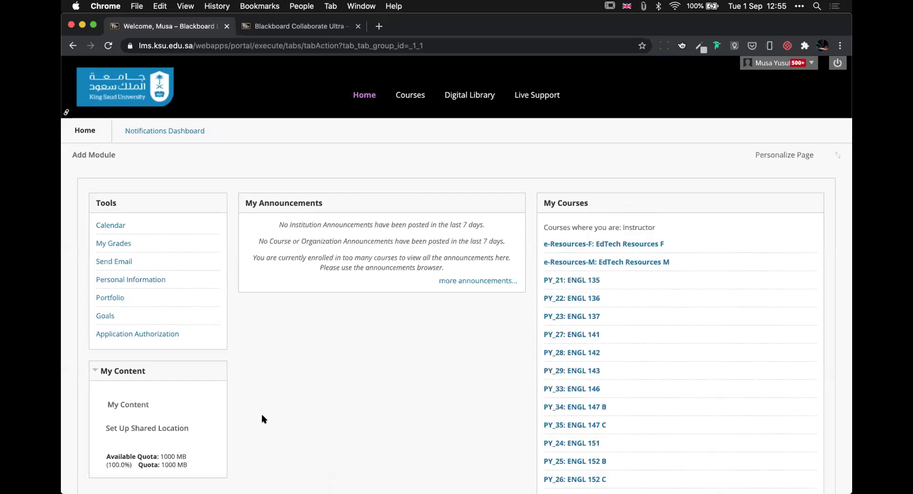
- Start a new Blackboard Collaborate Ultra session in EdTech Resources F and name it "6700 - 9:00 - 10:15"
click(308, 28)
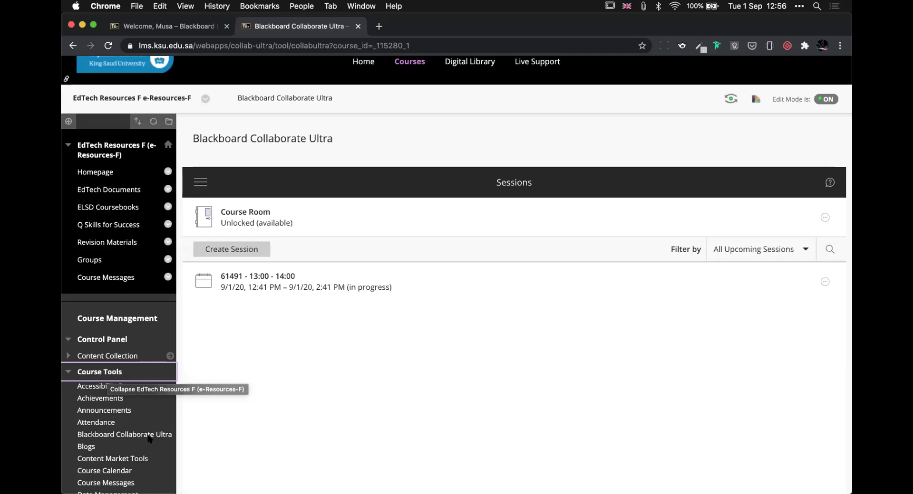
click(372, 372)
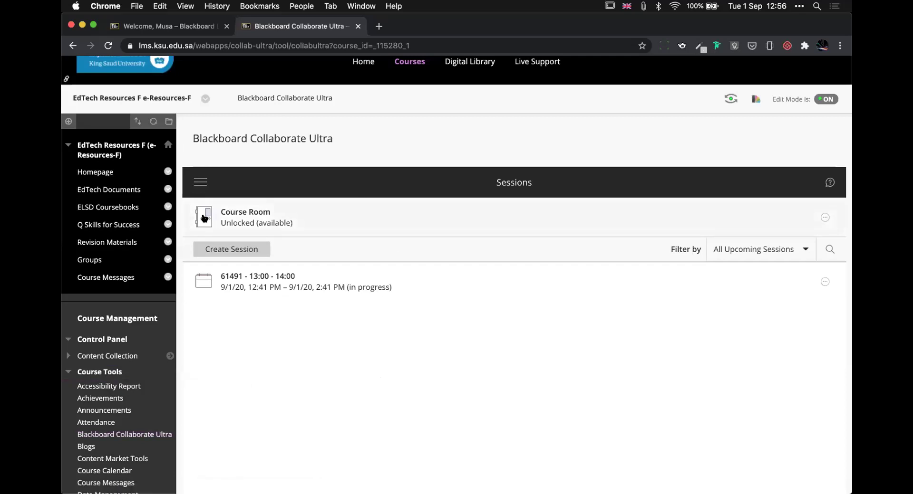
click(239, 249)
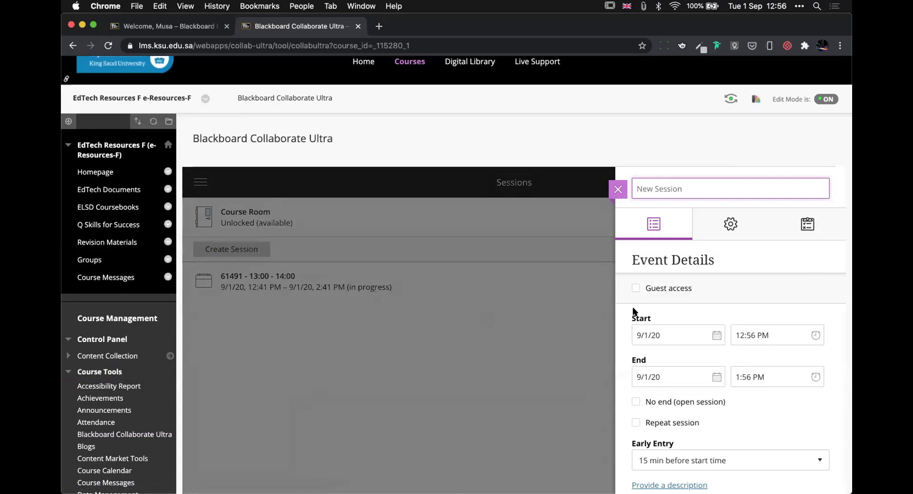
text(6700 - 9:00 - 10:15)
- Enable guest access for the new session
scroll(662, 366, down, 2)
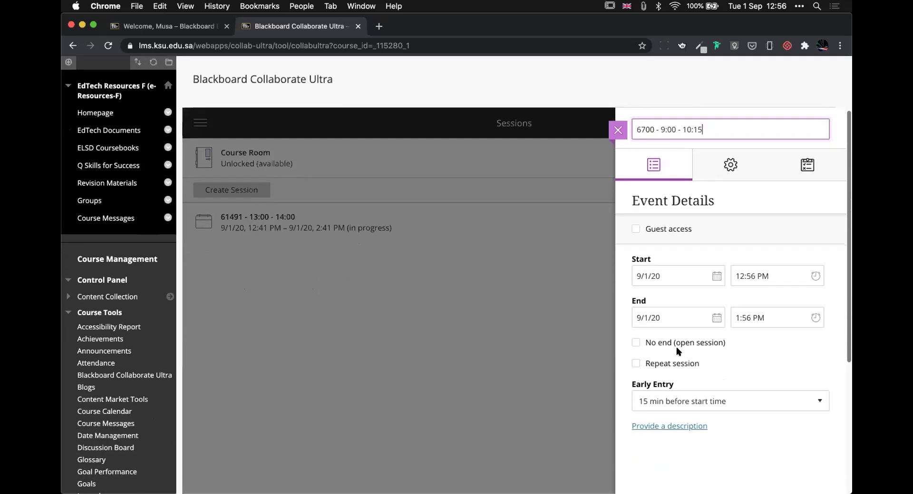
scroll(679, 242, down, 1)
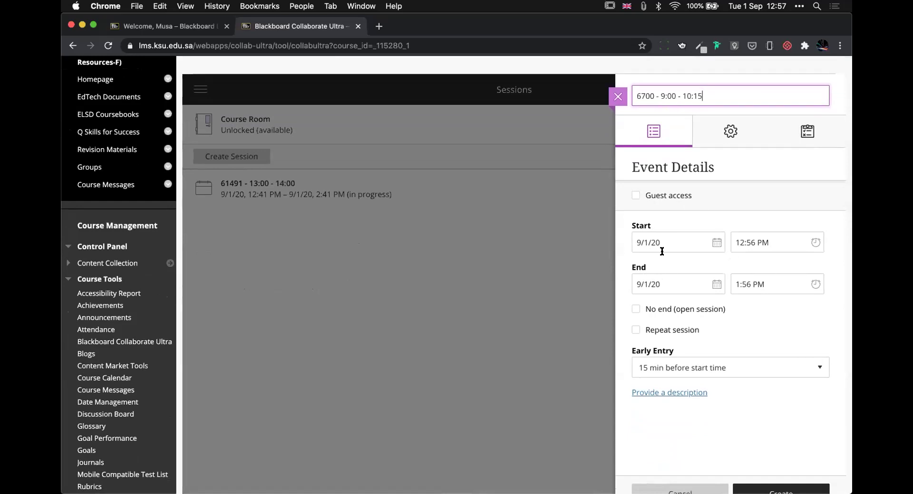
click(635, 195)
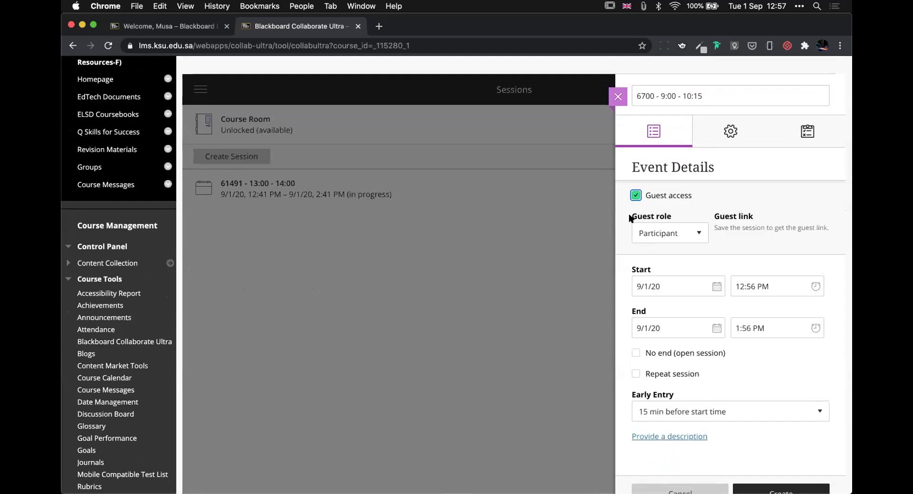
click(635, 195)
- Try to change the hour of the session's start time while the date is still 9/1/20
scroll(660, 266, down, 2)
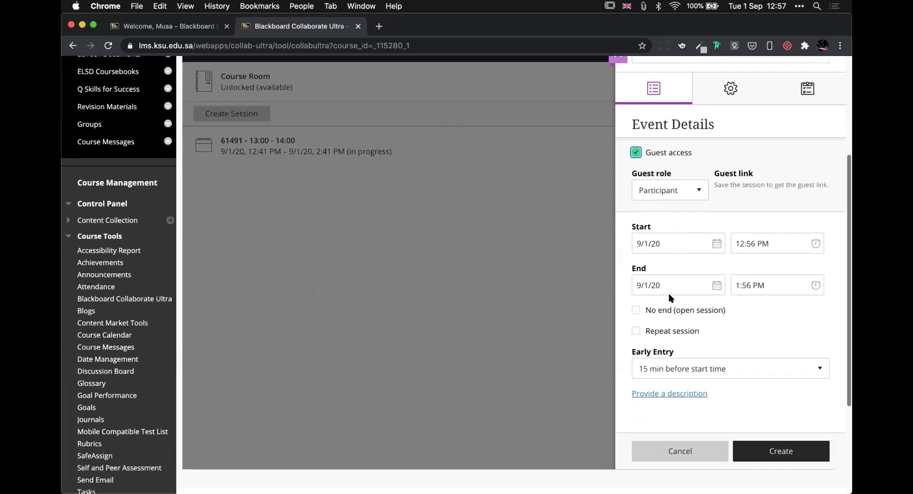
click(769, 244)
click(749, 286)
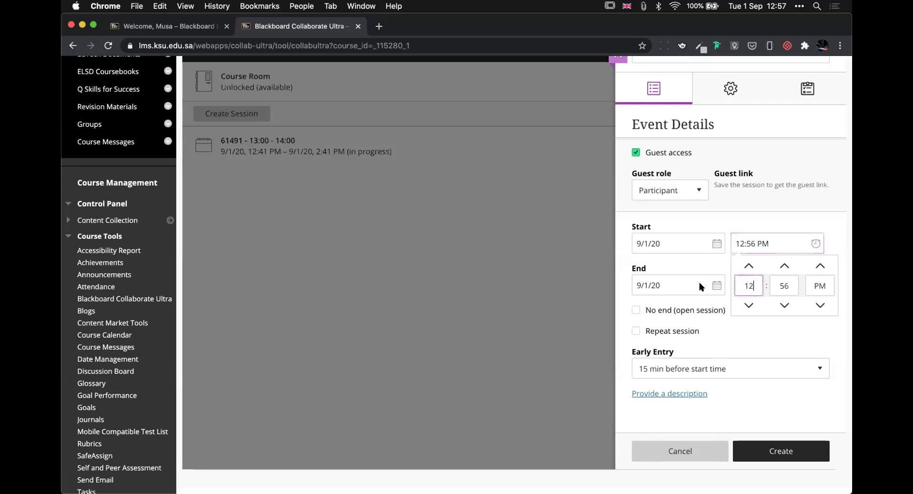
text(0)
click(748, 305)
click(749, 305)
click(746, 267)
click(746, 266)
click(746, 267)
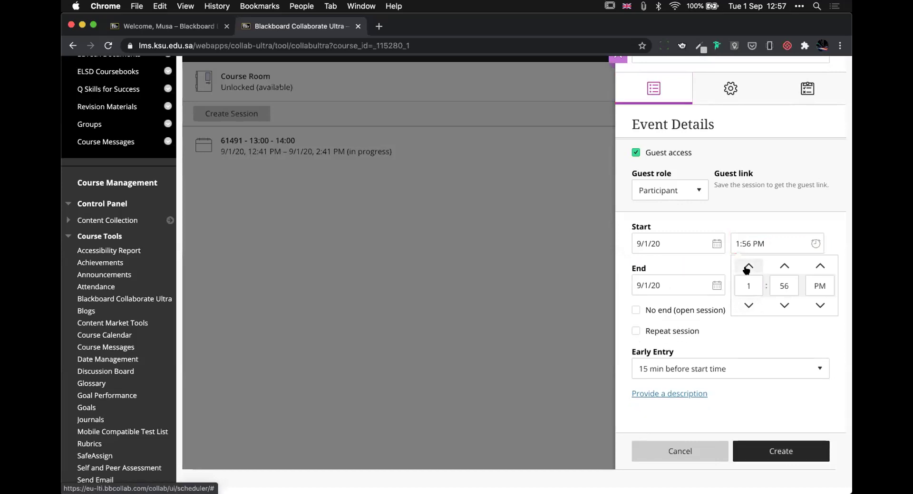
click(747, 307)
click(749, 305)
click(749, 305)
click(748, 267)
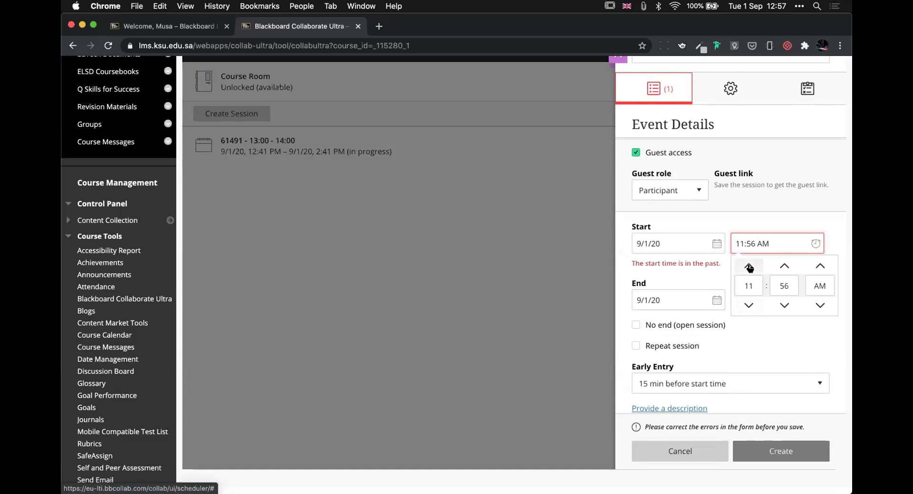
click(749, 266)
click(748, 267)
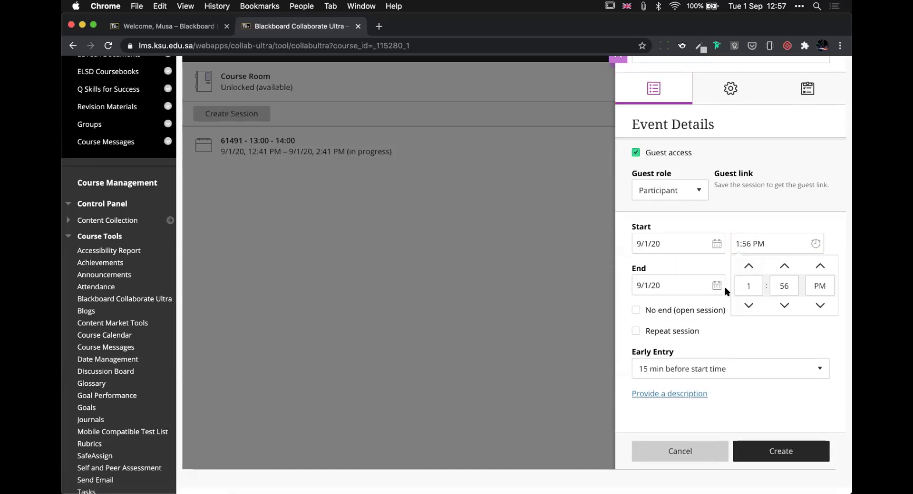
- Set the session's start to 9/2/20 at 9:00 AM
click(716, 245)
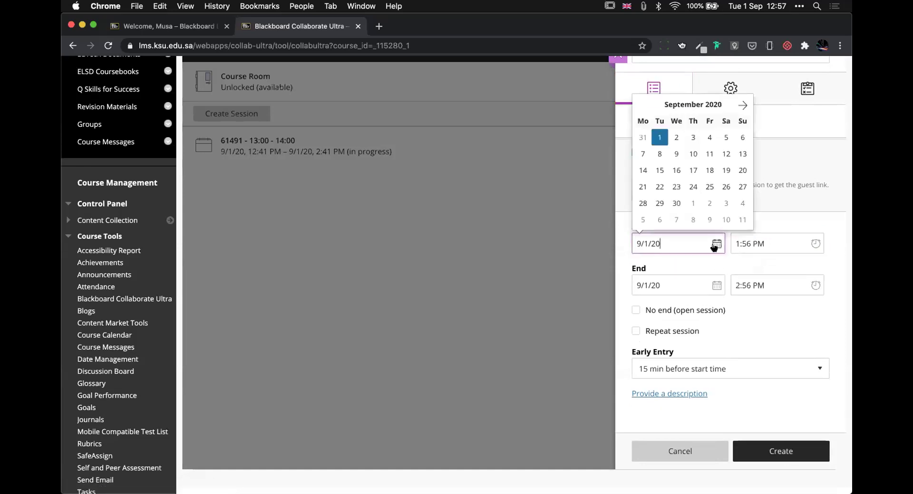
click(672, 137)
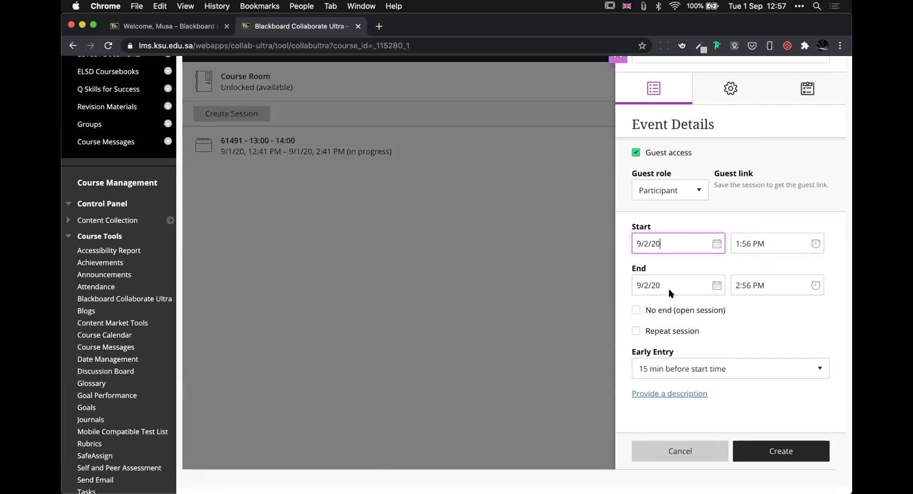
click(808, 250)
click(748, 305)
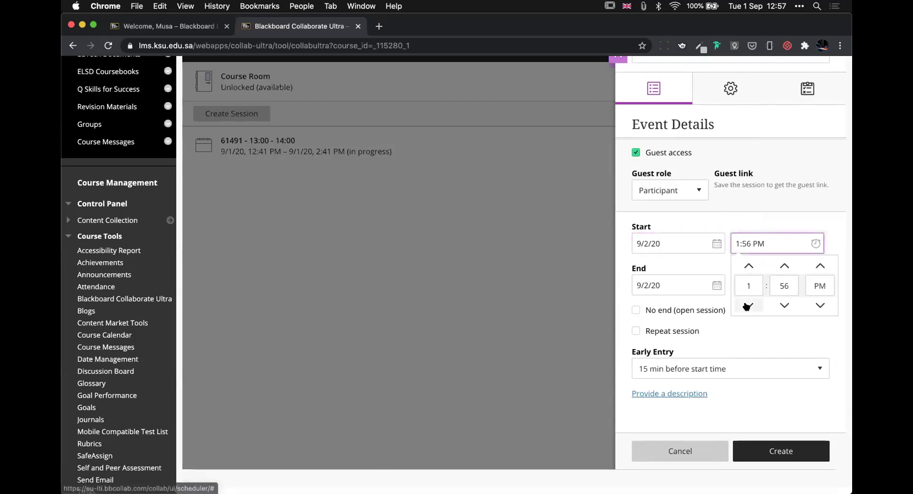
click(747, 305)
click(748, 306)
click(748, 306)
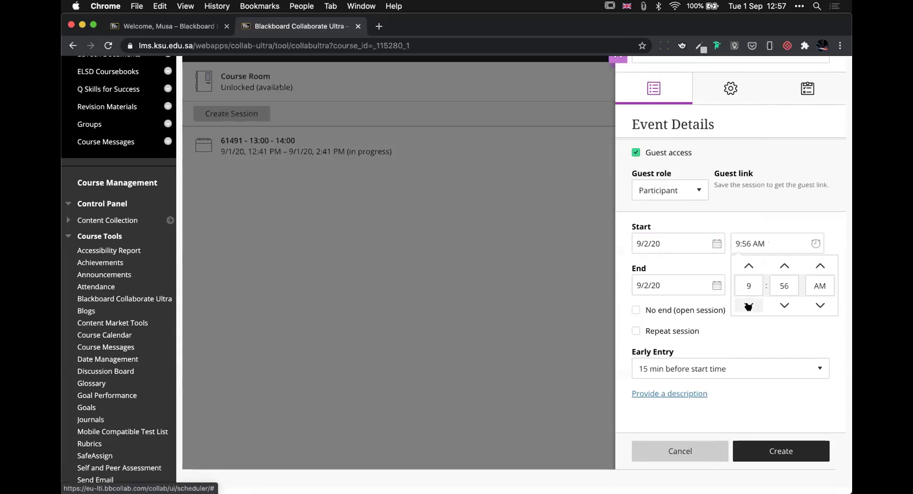
double_click(780, 286)
text(00)
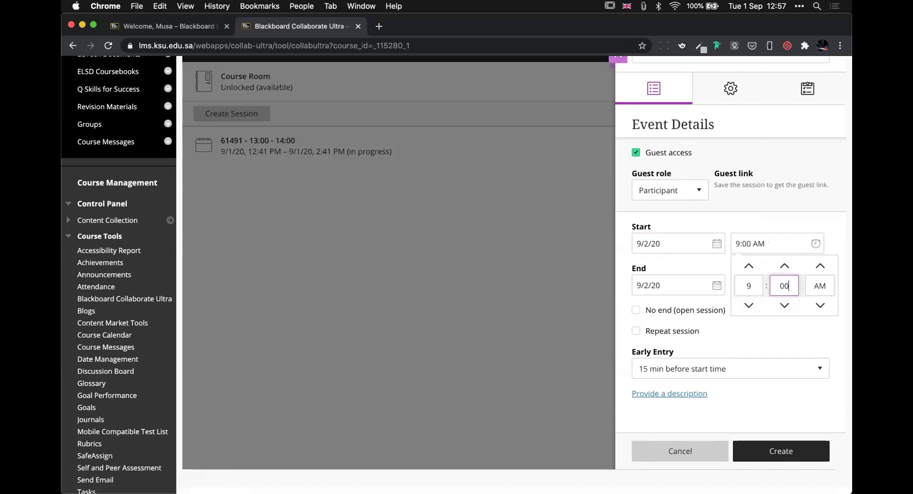
click(769, 333)
- Set the session's end time to 10:00 AM
click(752, 286)
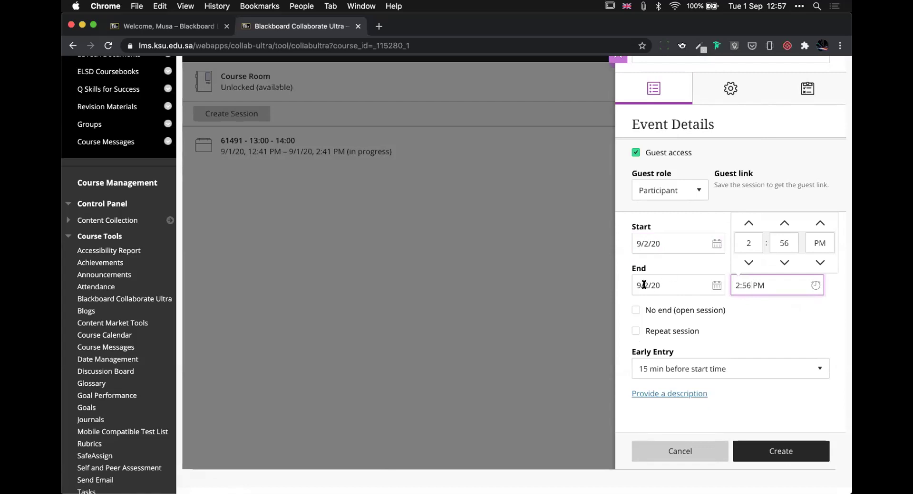
click(751, 243)
text(10)
click(778, 243)
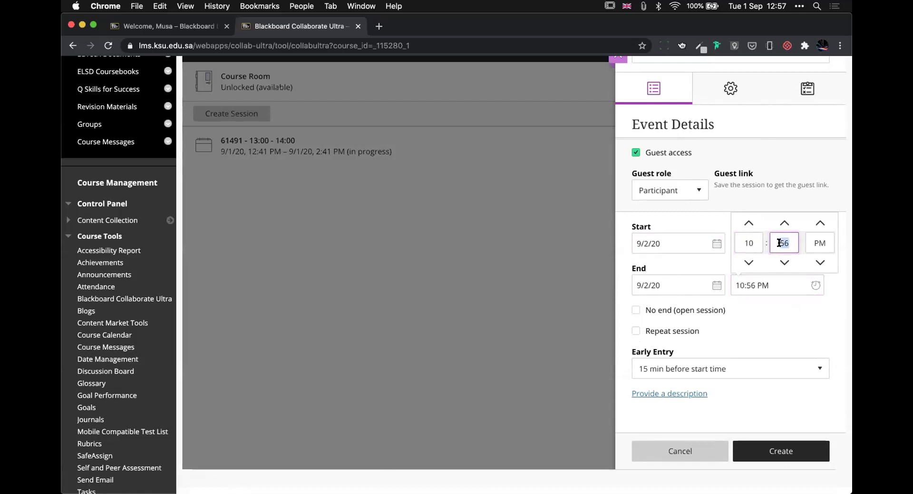
text(00)
click(816, 242)
text(am)
click(795, 330)
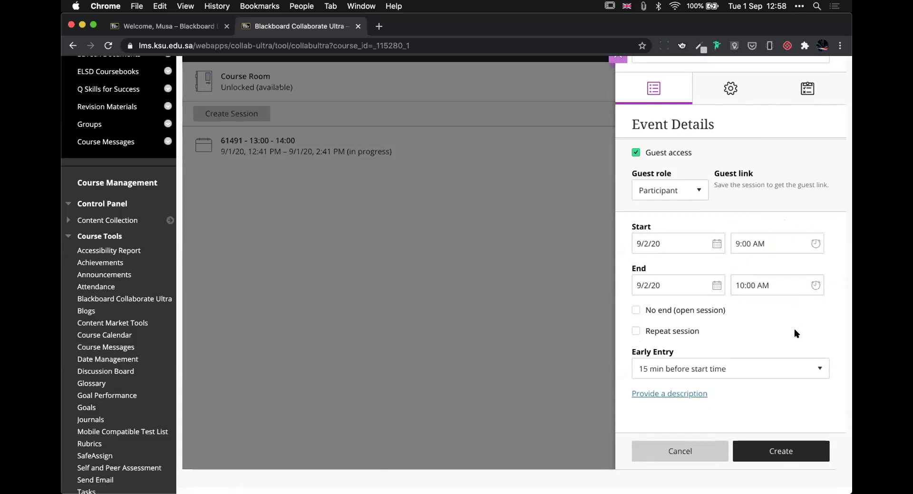
- Make the session repeat and add Monday, Tuesday and Sunday to its weekly days
scroll(732, 346, down, 1)
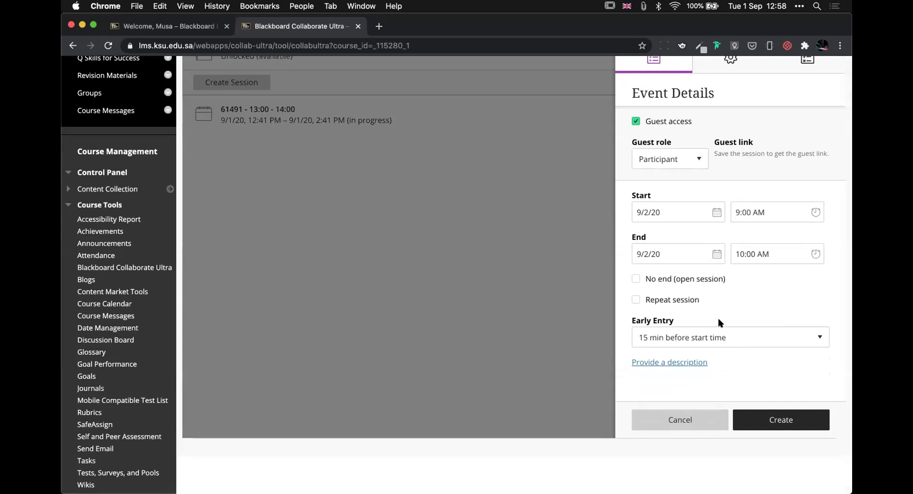
click(689, 283)
scroll(645, 311, down, 3)
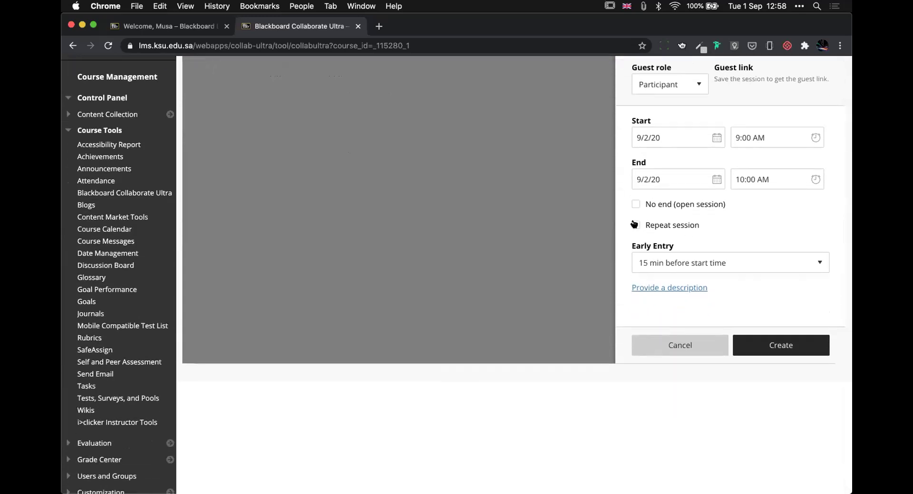
click(635, 225)
scroll(623, 309, down, 2)
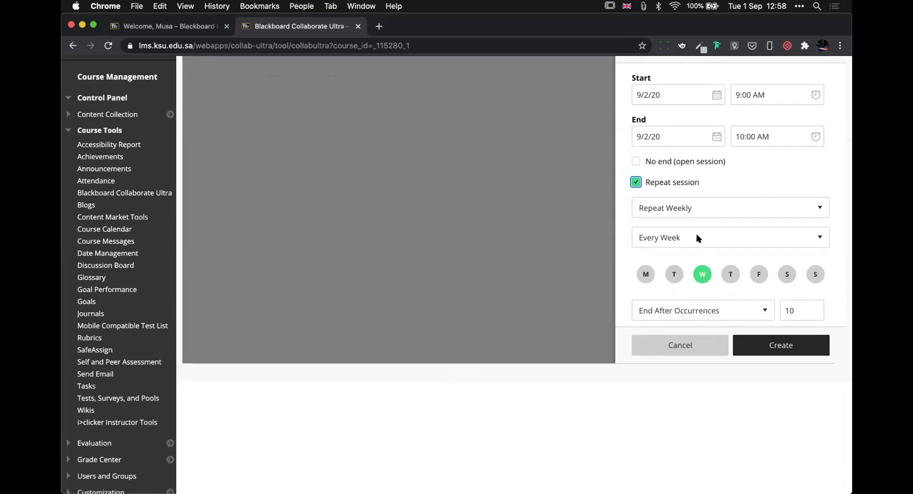
scroll(706, 260, down, 1)
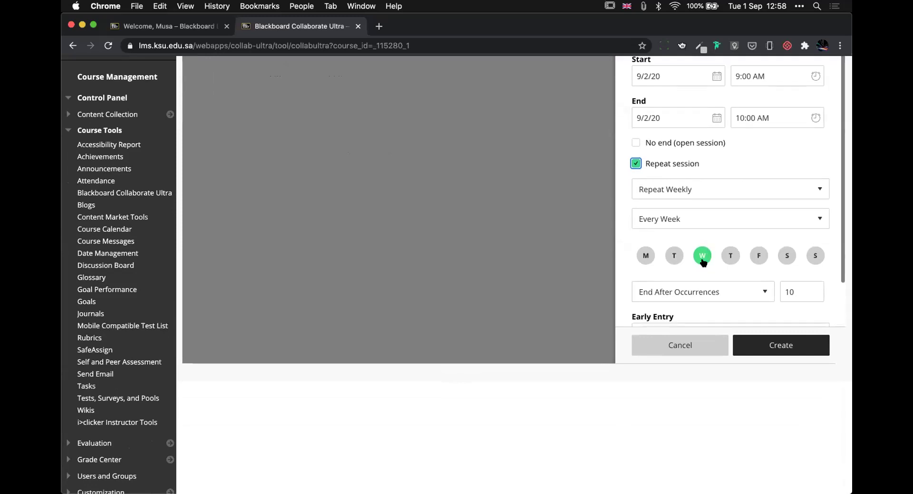
click(645, 259)
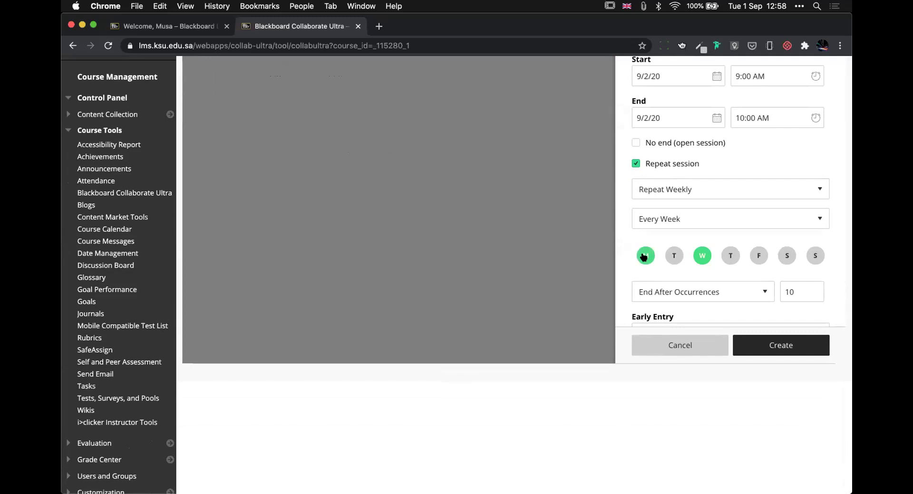
click(671, 257)
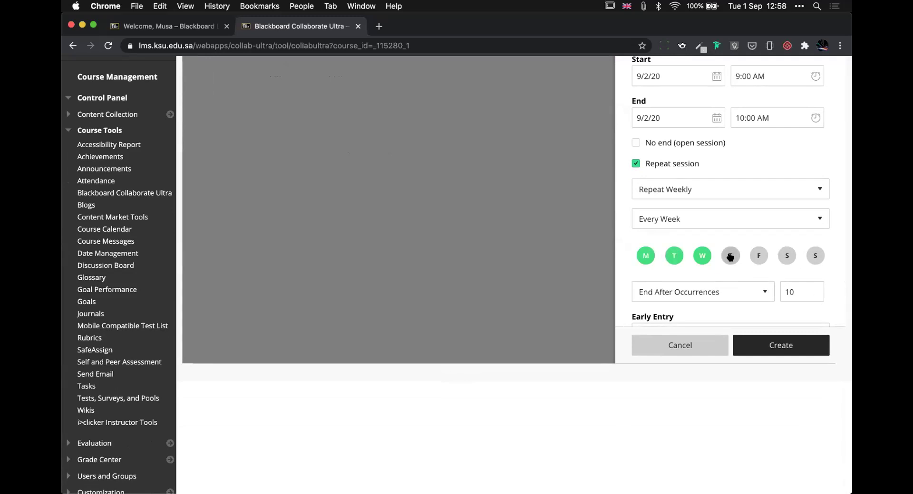
click(815, 257)
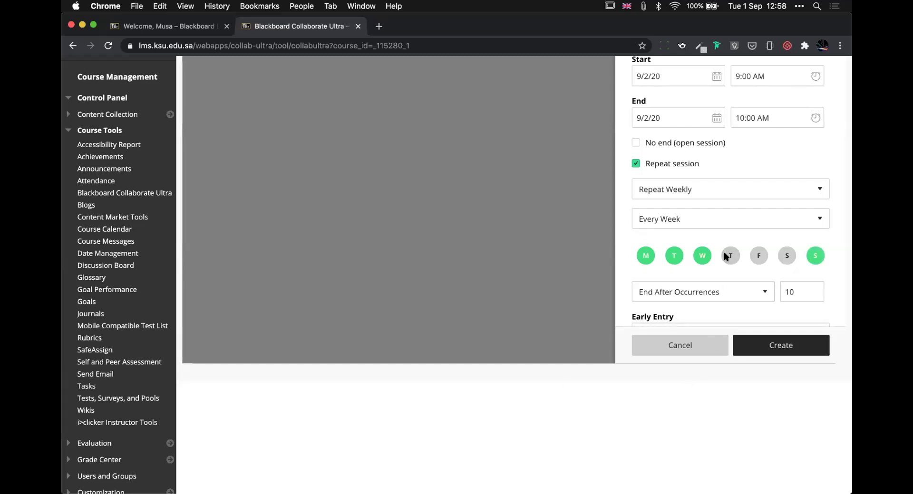
- Set the session's repetition to End On Date with 9/3/20 as the end date
scroll(708, 297, down, 2)
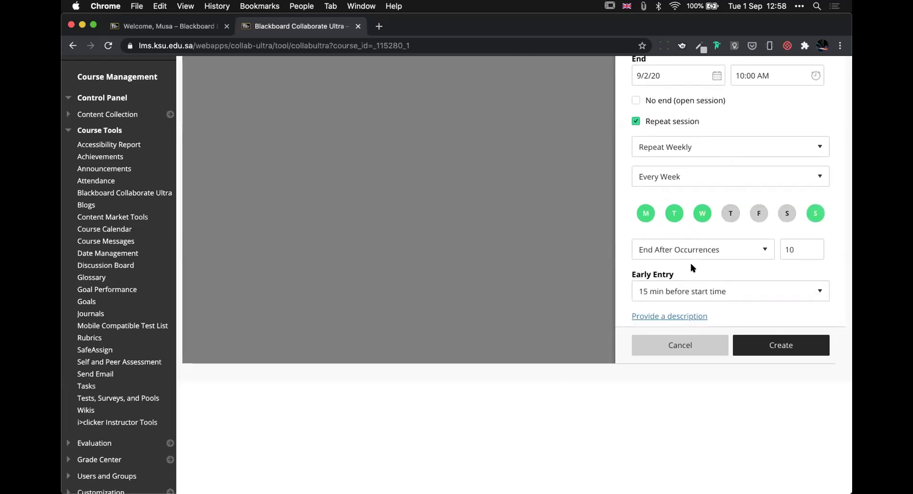
scroll(689, 271, down, 1)
click(707, 237)
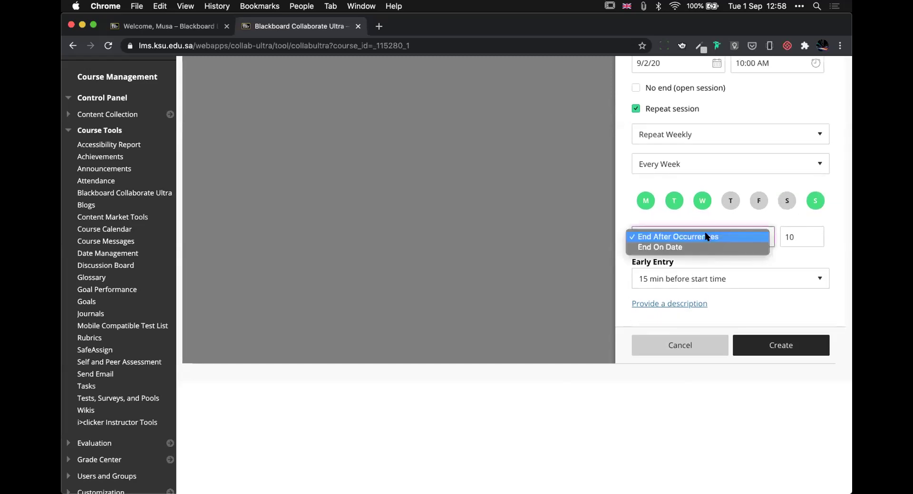
click(685, 247)
click(813, 238)
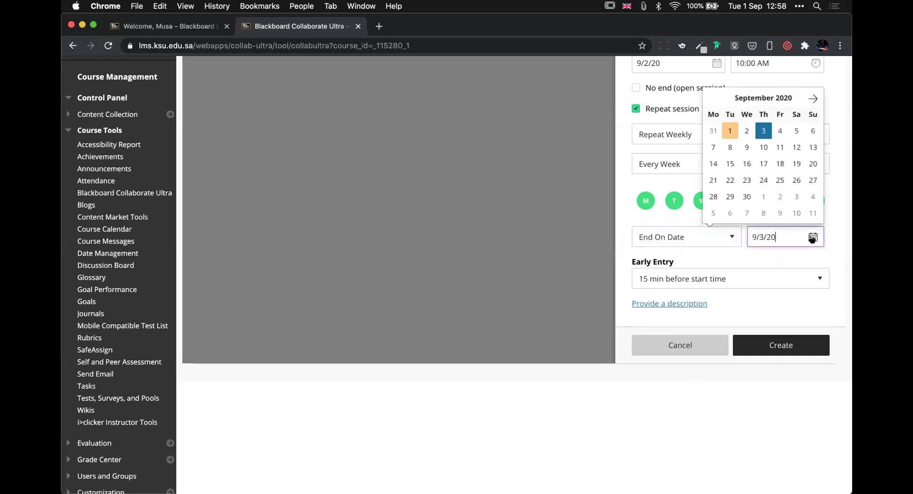
click(762, 132)
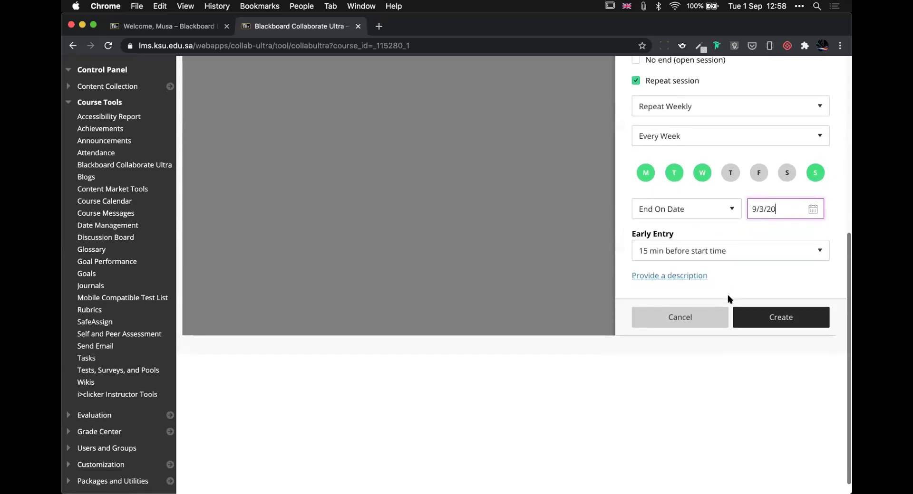
- In the session settings, disallow participants from drawing on whiteboard and files, and restrict their private chat to moderators only
scroll(728, 299, up, 5)
scroll(727, 296, up, 4)
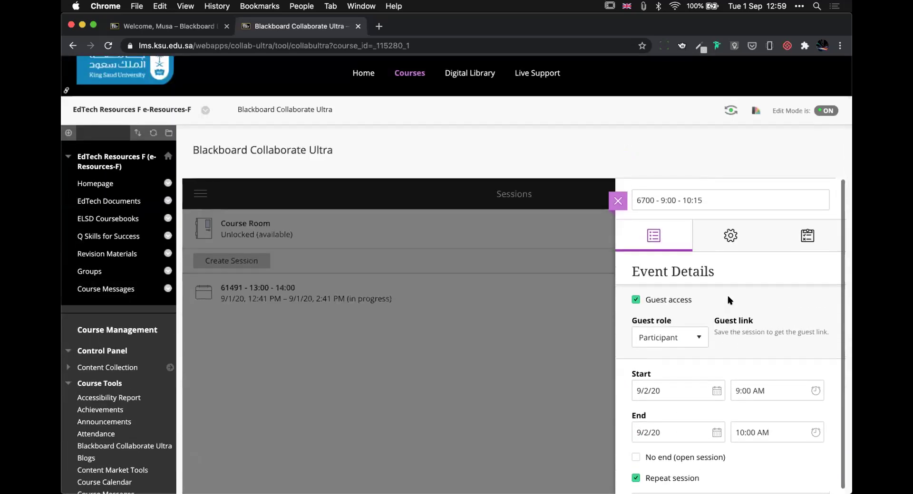
click(730, 237)
scroll(750, 317, down, 2)
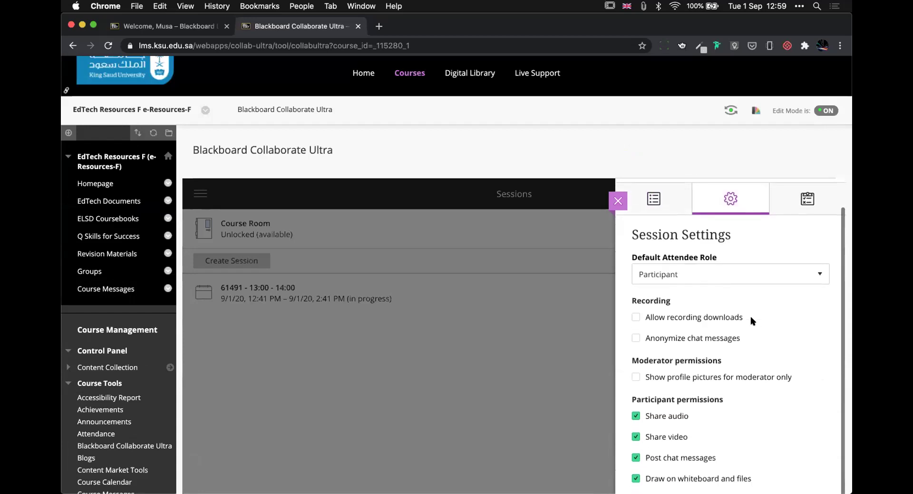
scroll(750, 316, down, 3)
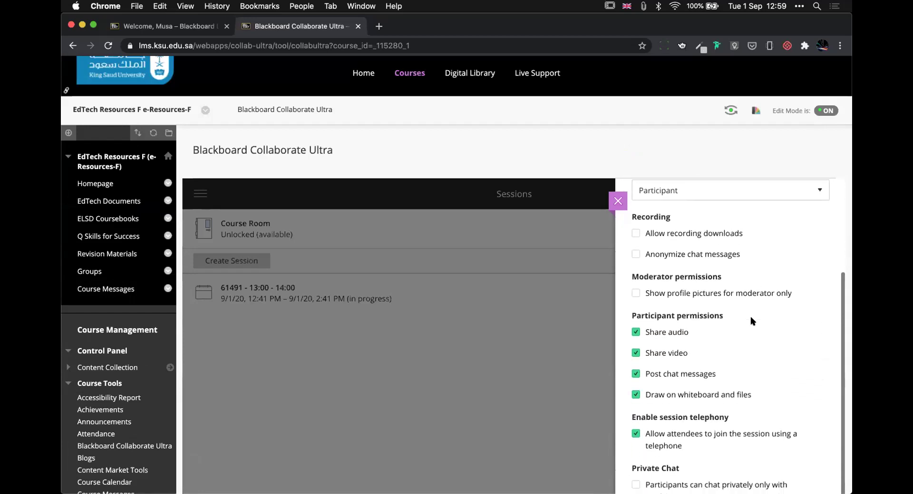
scroll(750, 317, down, 2)
scroll(750, 320, down, 4)
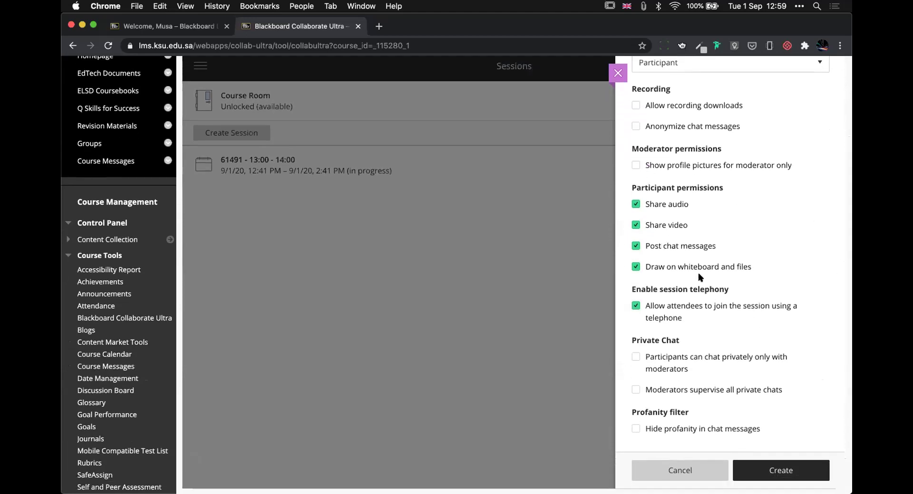
click(635, 267)
scroll(730, 358, down, 2)
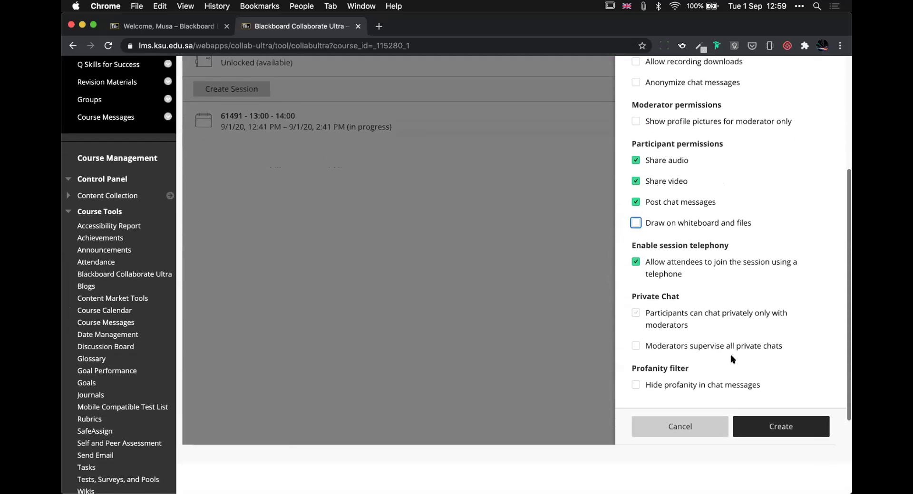
click(636, 314)
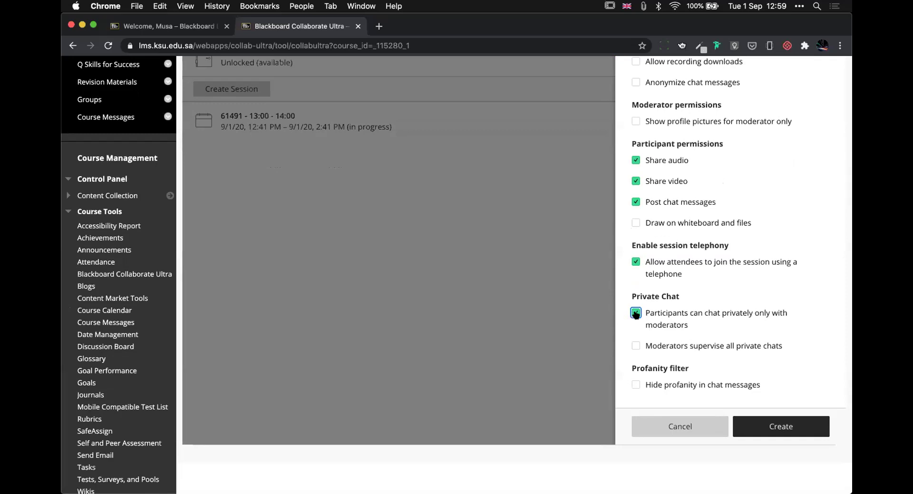
- Review the session settings and create the 6700 - 9:00 - 10:15 session
scroll(716, 347, up, 5)
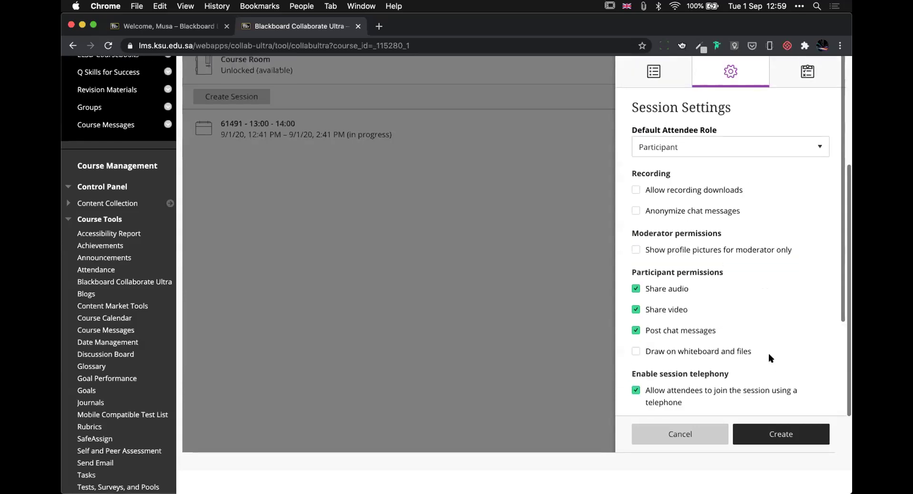
scroll(769, 354, up, 3)
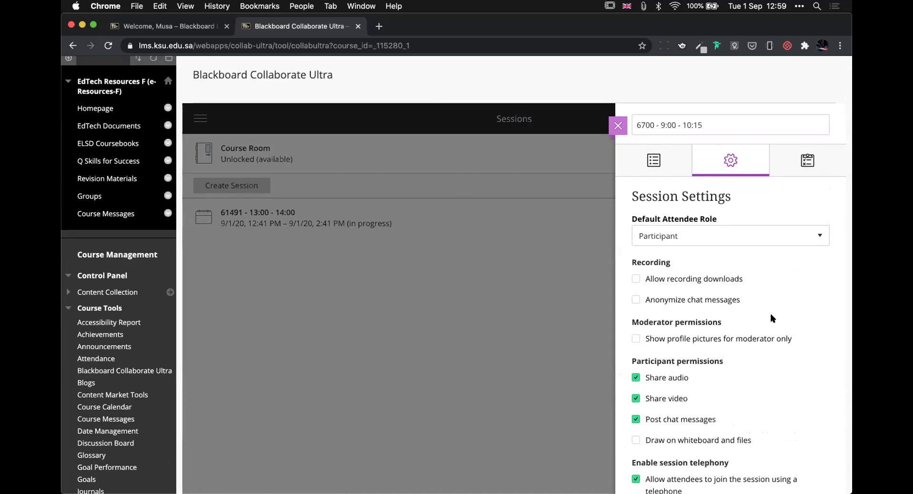
scroll(770, 318, down, 3)
scroll(773, 352, down, 5)
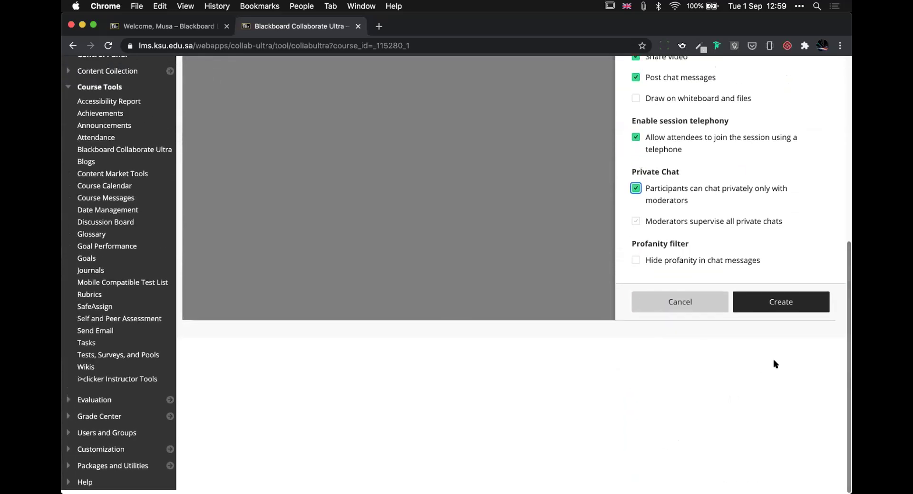
click(780, 306)
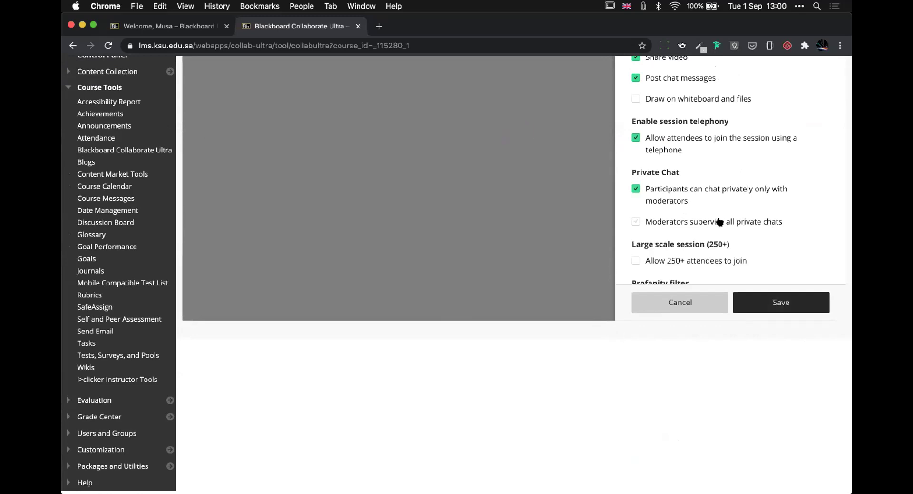
- Check the created session's settings and save them, returning to the session list
scroll(719, 221, down, 2)
scroll(699, 229, up, 6)
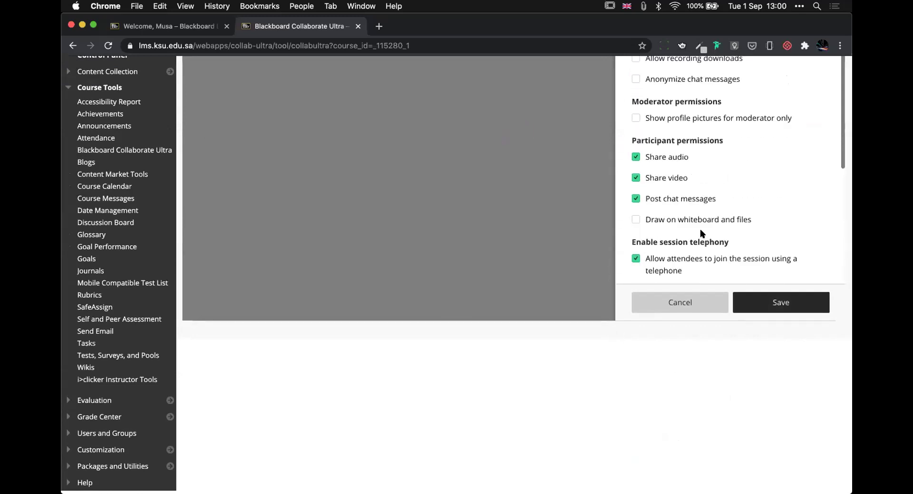
scroll(748, 402, down, 4)
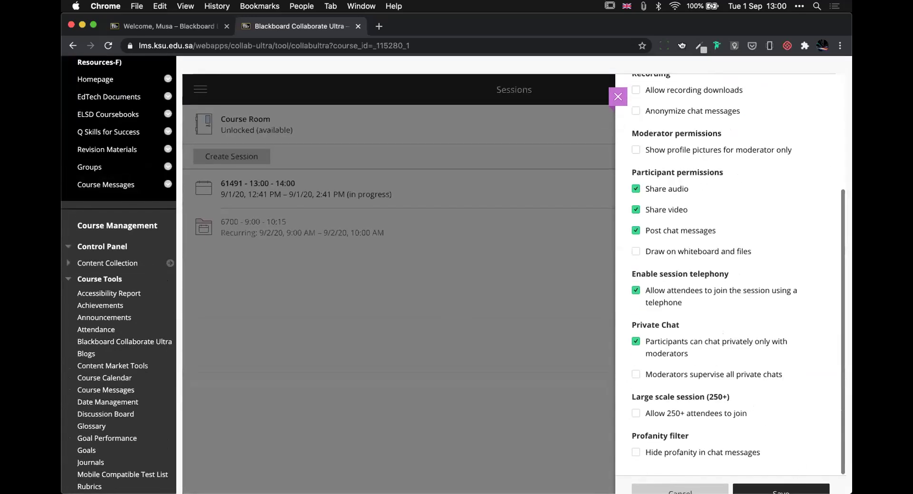
click(782, 490)
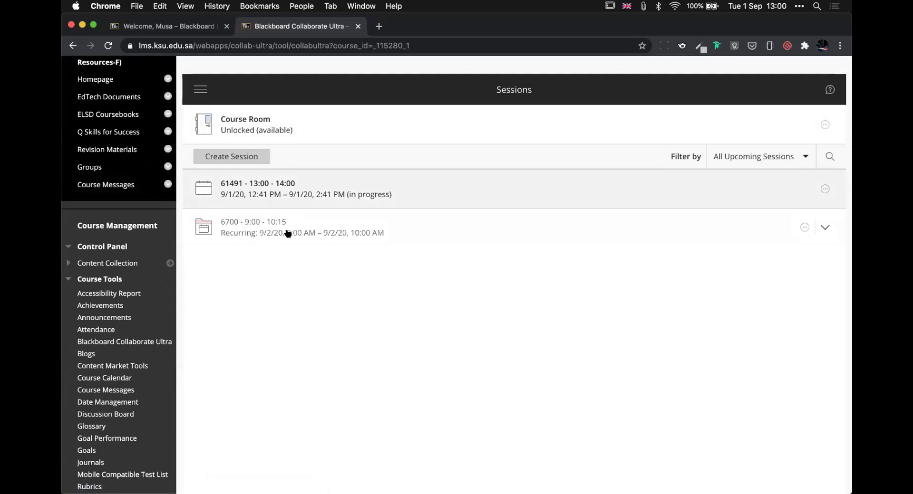
- Expand the recurring 6700 - 9:00 - 10:15 session to view its individual occurrences
scroll(295, 252, up, 1)
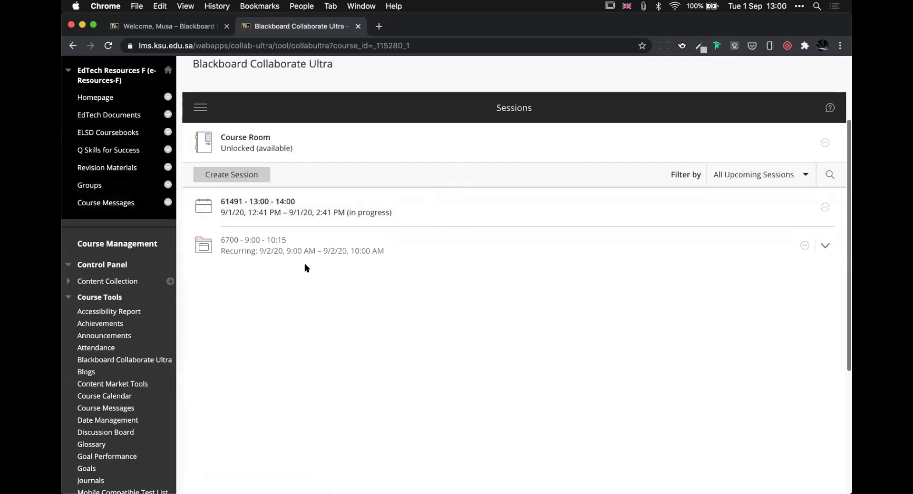
click(825, 246)
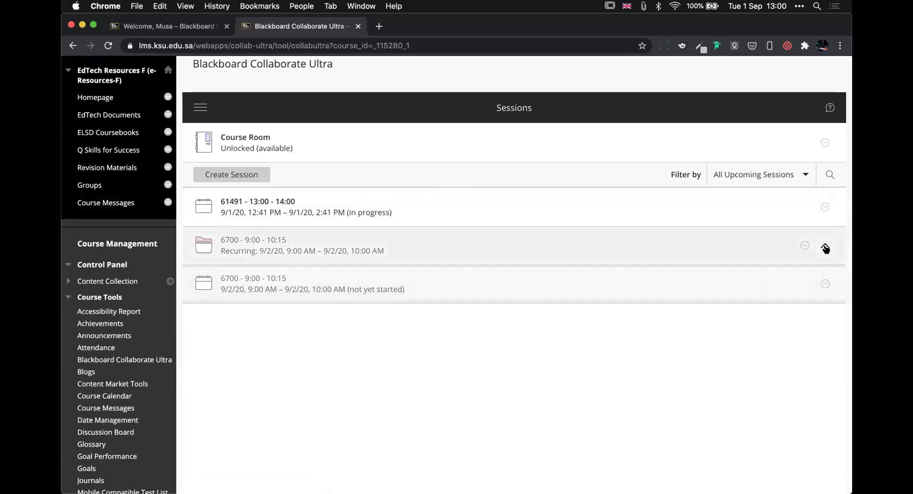
click(826, 247)
click(825, 246)
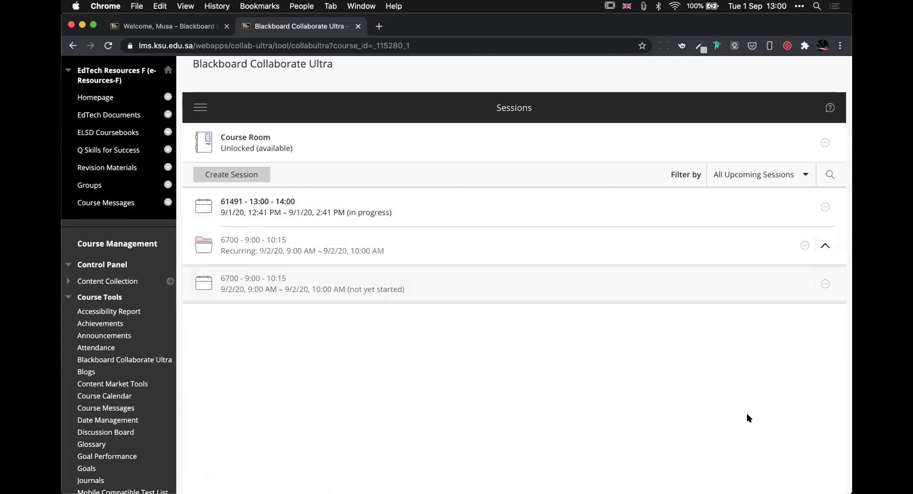
- Open the recurring 6700 - 9:00 - 10:15 session for editing and copy its guest link
click(804, 247)
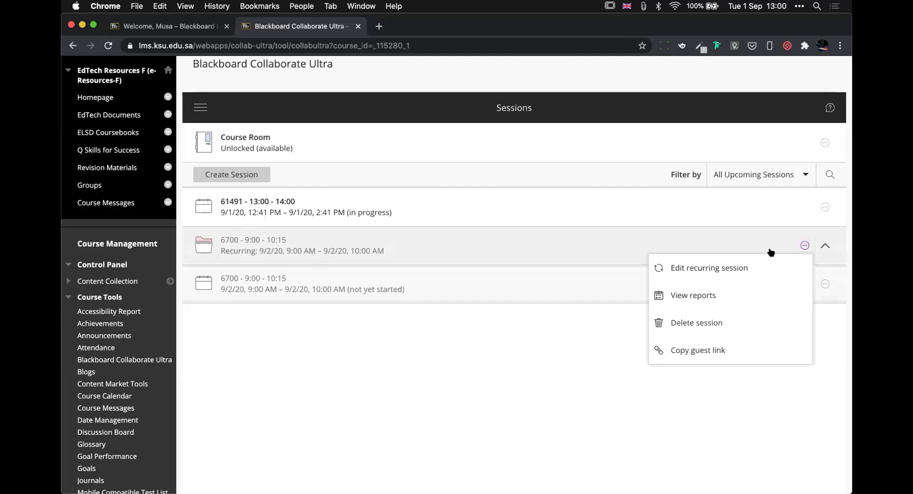
click(711, 270)
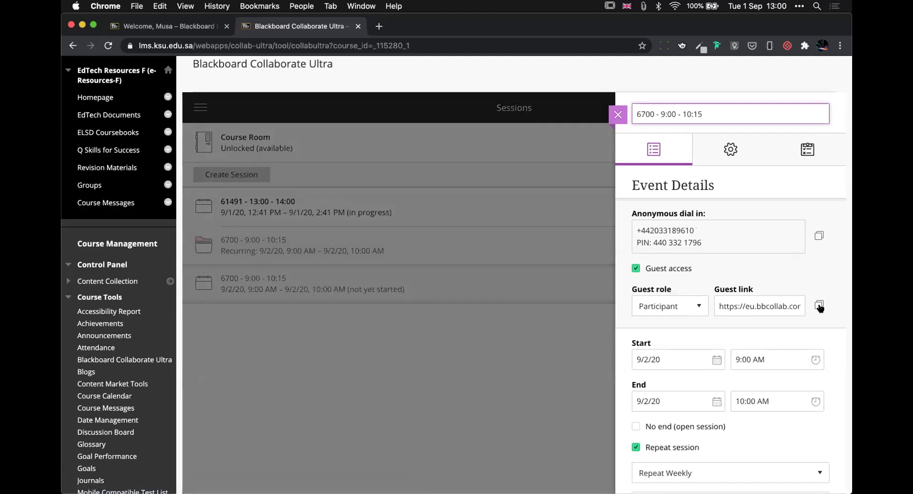
click(775, 306)
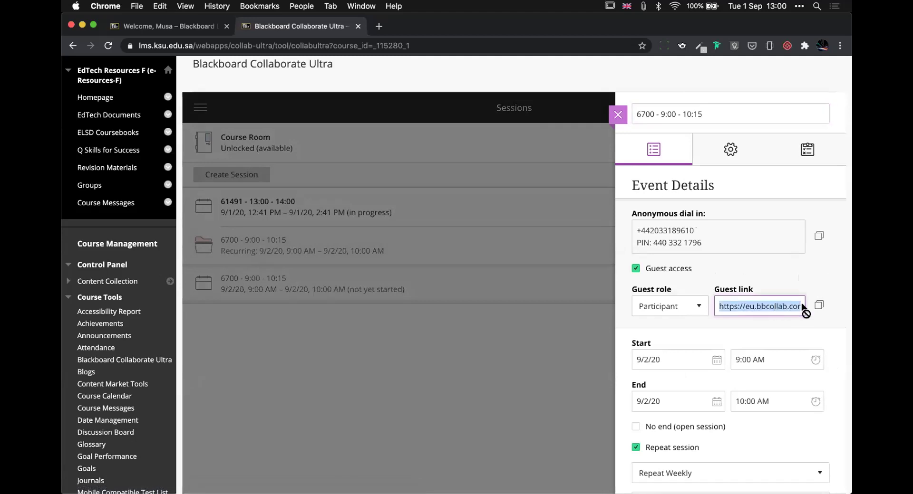
click(815, 306)
- Try changing the recurring session's guest role to Moderator
click(697, 306)
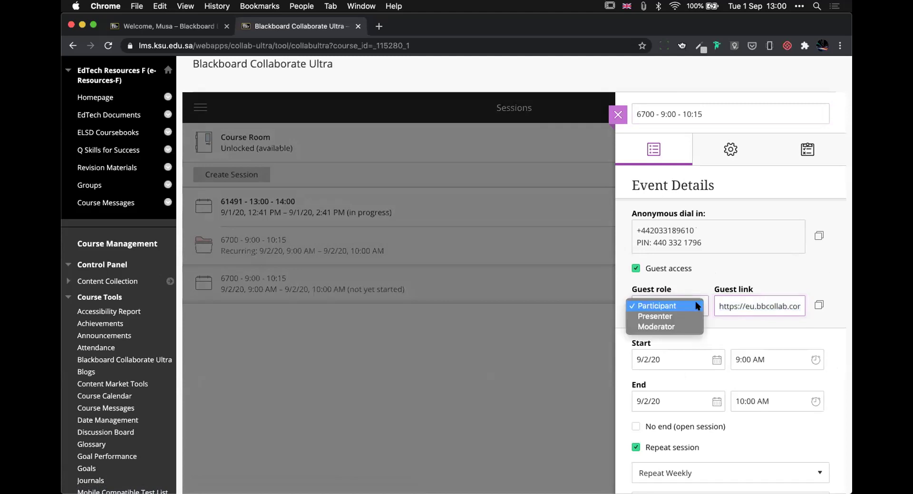
click(672, 322)
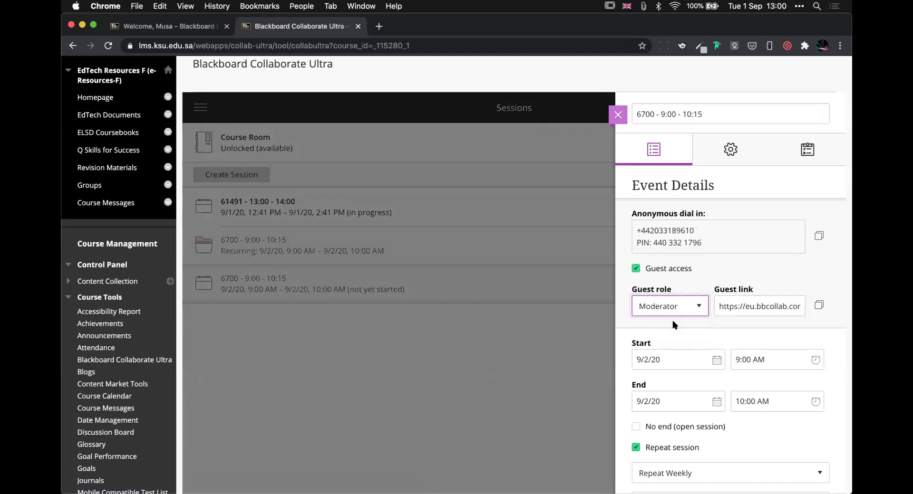
- Review the recurring session's start and end times, weekly repetition, end date and early entry setting
scroll(672, 322, down, 2)
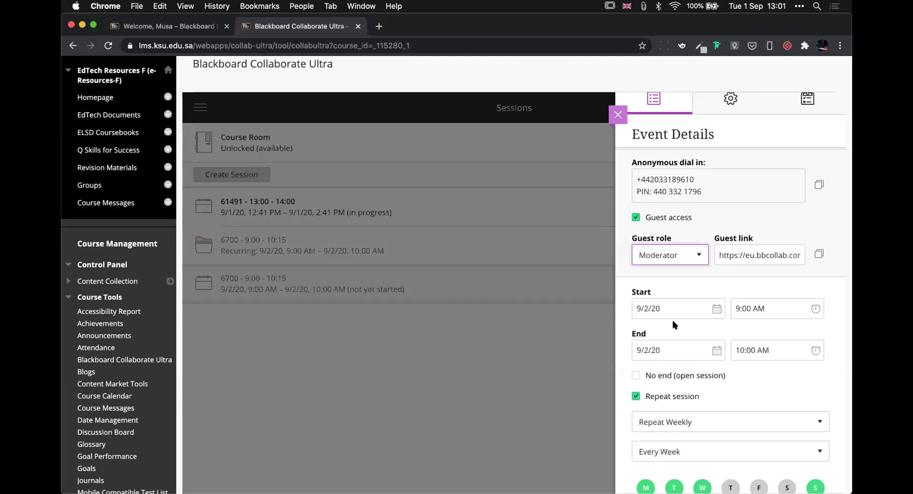
scroll(672, 320, down, 3)
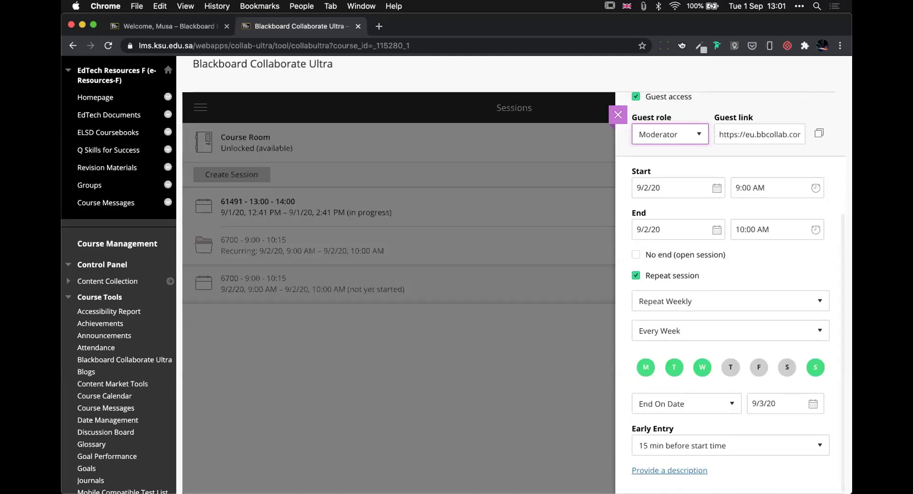
scroll(797, 367, down, 4)
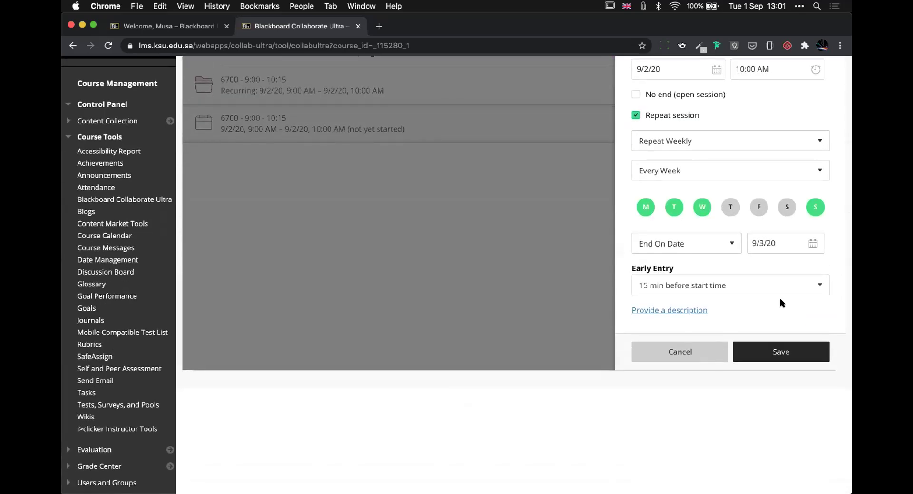
scroll(780, 298, up, 1)
scroll(779, 298, down, 1)
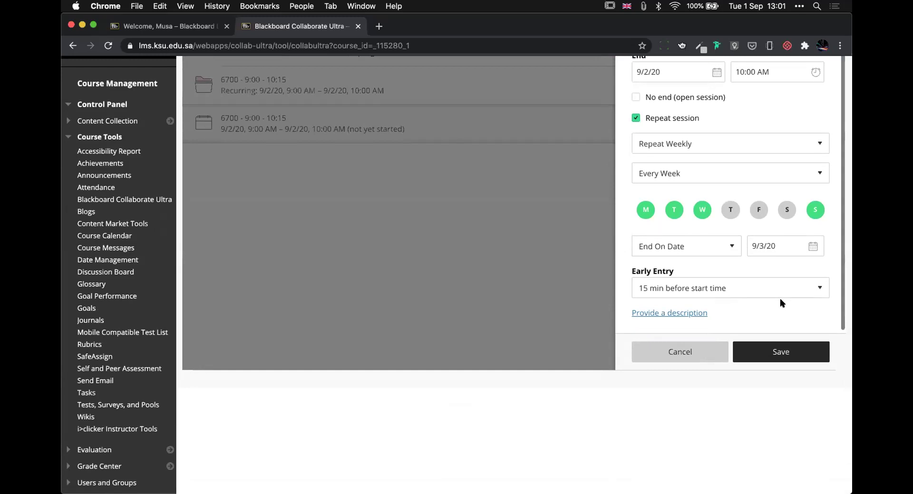
scroll(780, 299, up, 1)
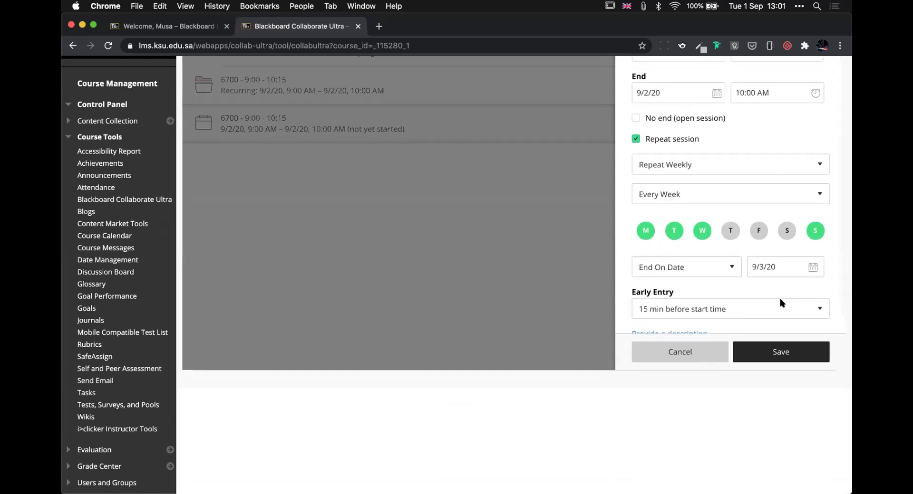
scroll(779, 299, down, 1)
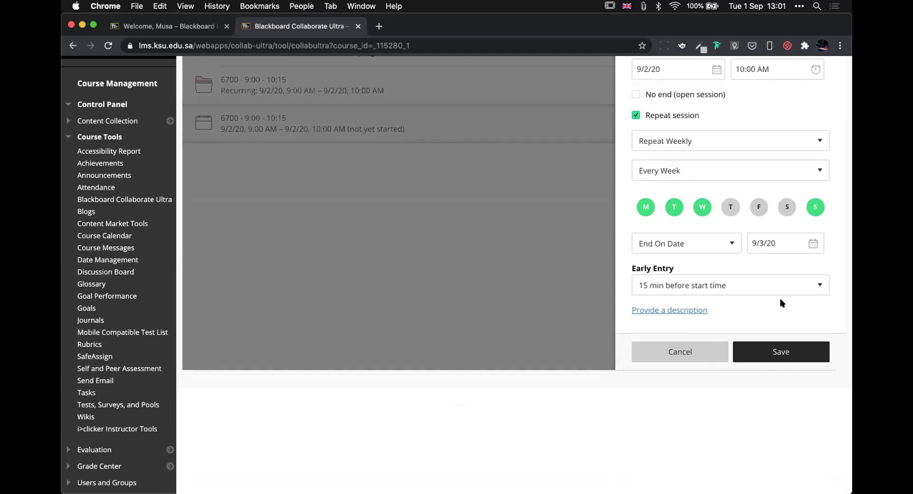
scroll(586, 128, up, 3)
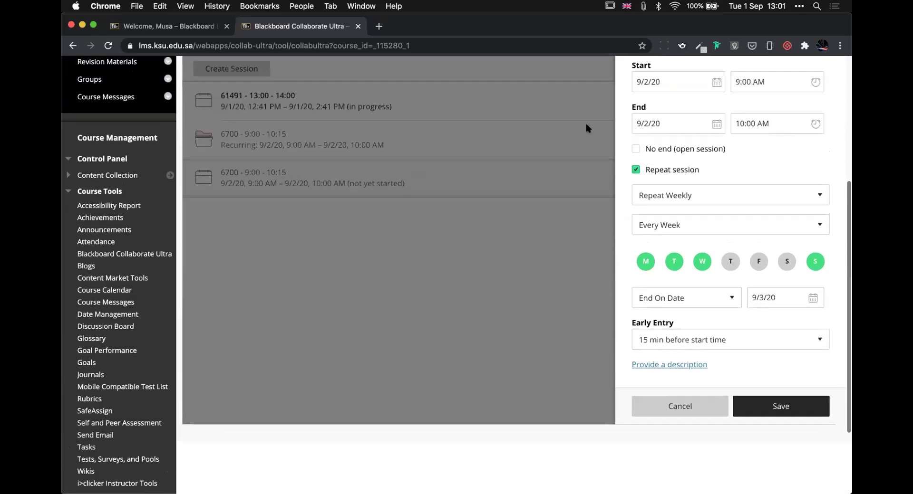
scroll(487, 338, up, 3)
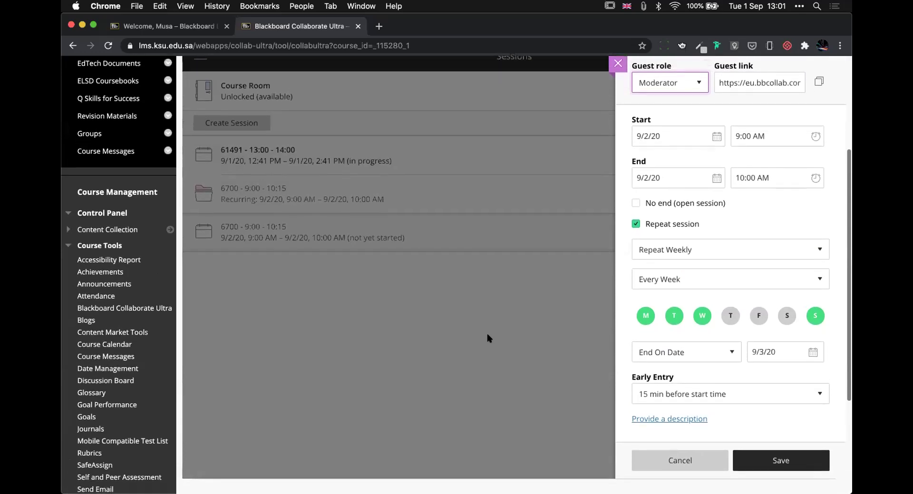
scroll(487, 338, down, 1)
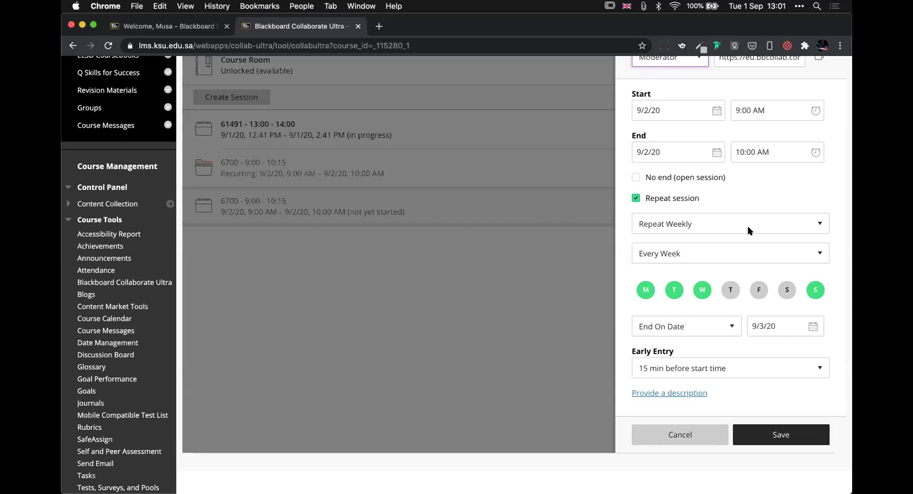
scroll(747, 232, up, 4)
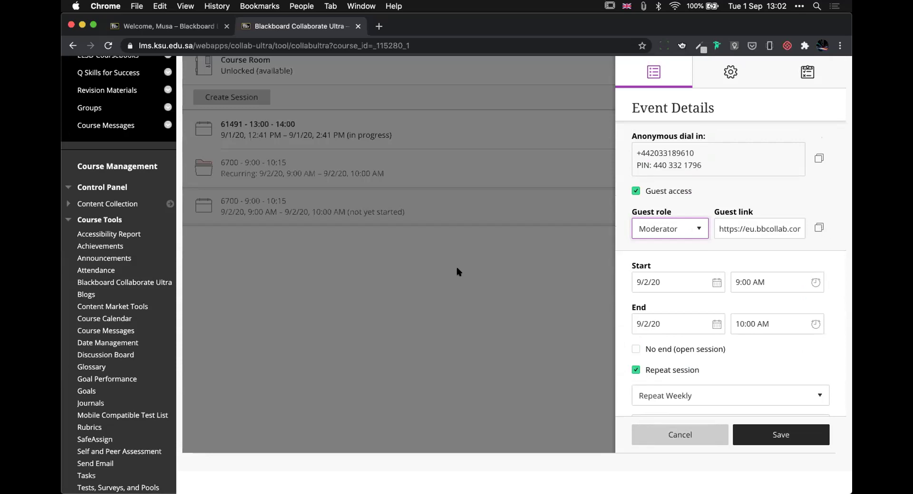
- Close the recurring session's details, discarding the unsaved changes, and look at the session's available options
click(471, 281)
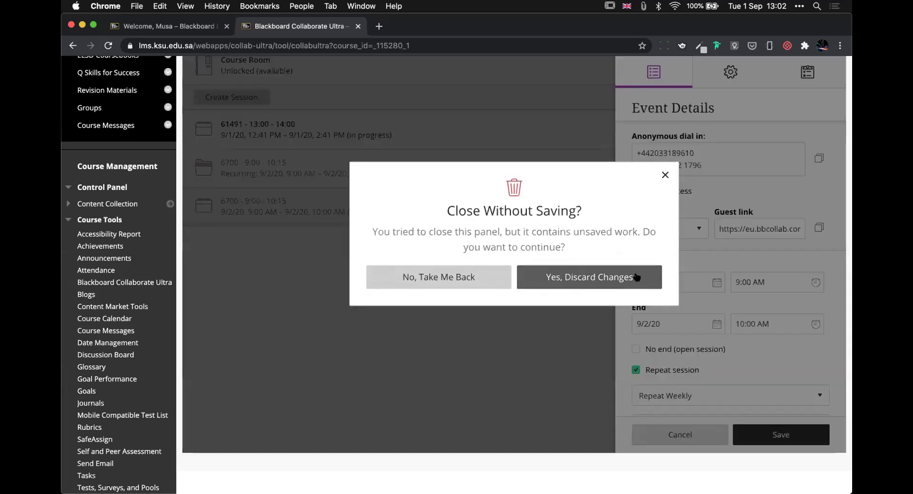
click(589, 277)
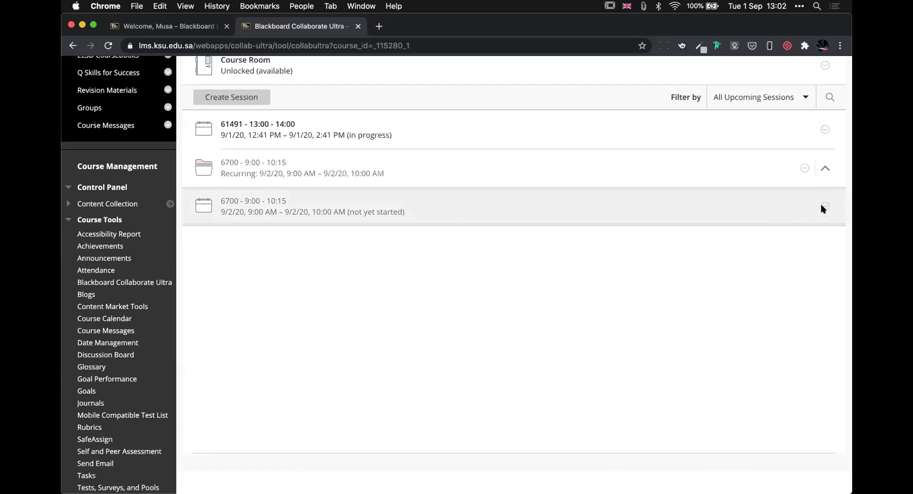
click(803, 167)
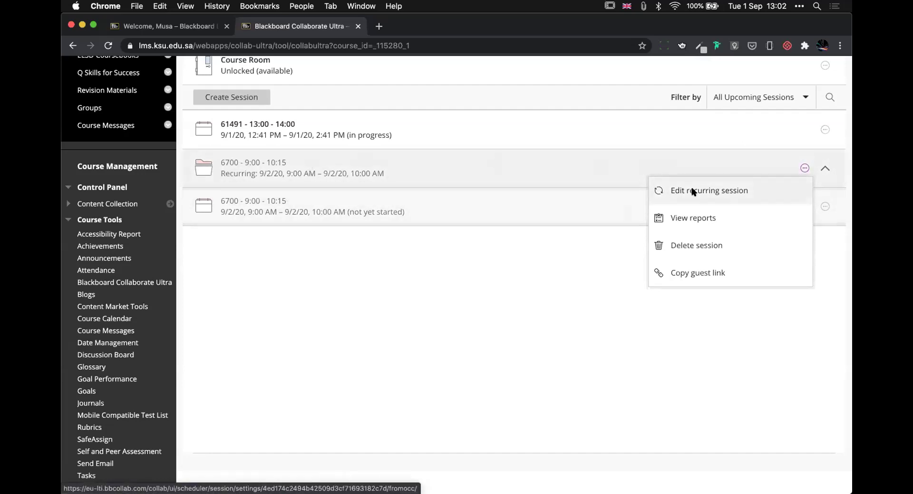
click(486, 286)
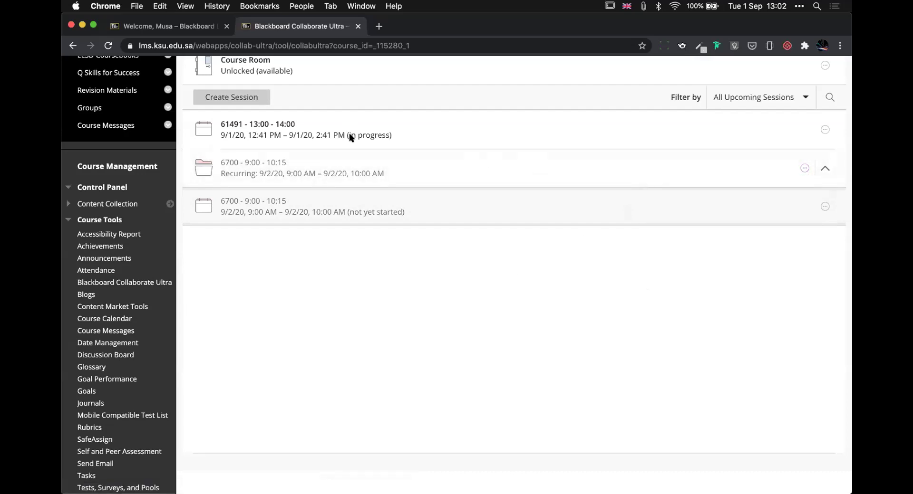
- Review the details of the in-progress 61491 - 13:00 - 14:00 session and join it
click(323, 136)
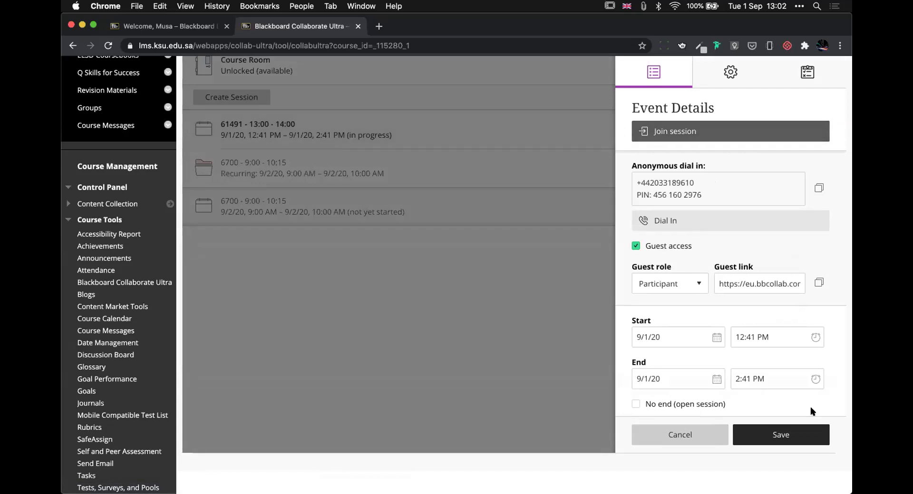
scroll(810, 407, down, 2)
click(780, 434)
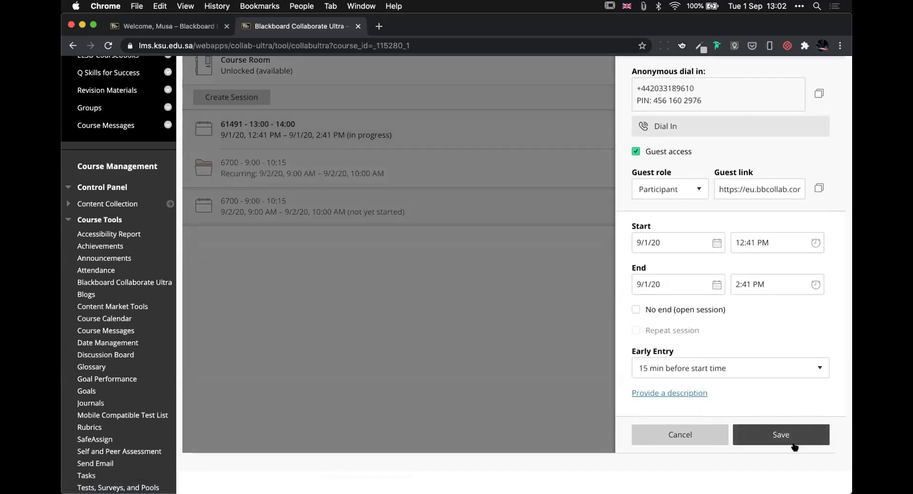
scroll(770, 380, up, 4)
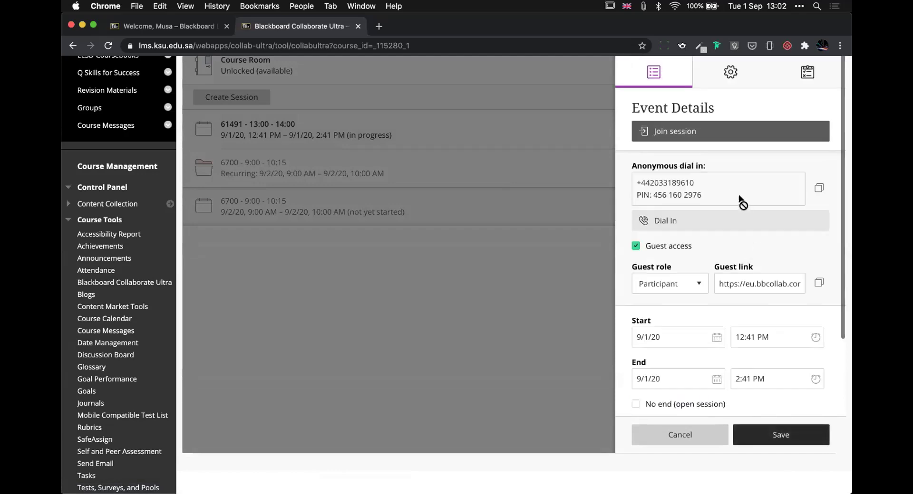
click(668, 133)
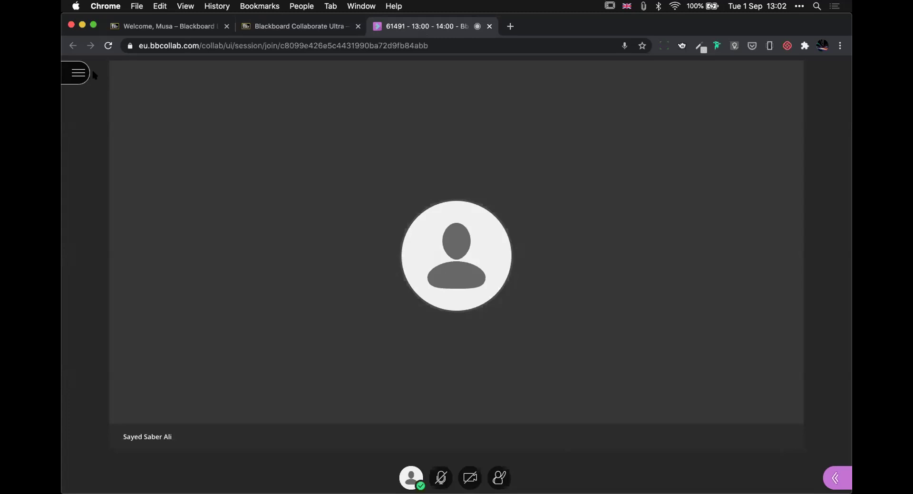
- Start recording the 61491 - 13:00 - 14:00 session and turn on the microphone
click(78, 72)
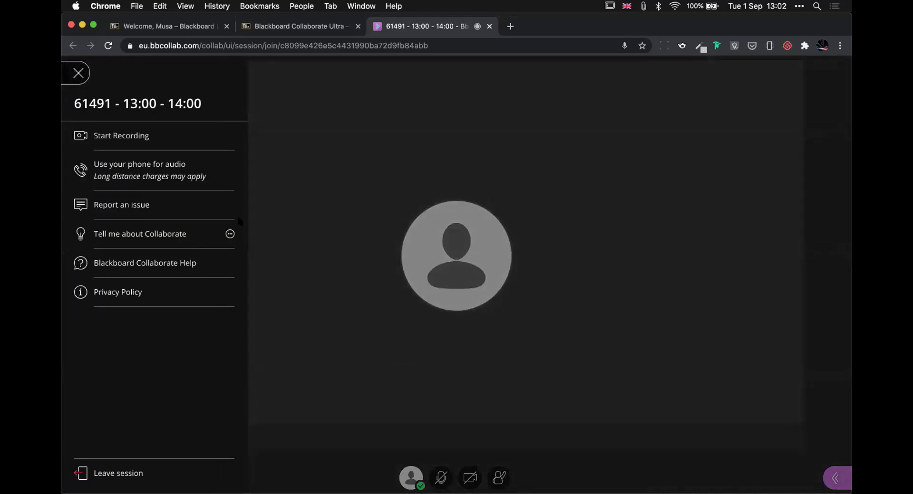
click(104, 138)
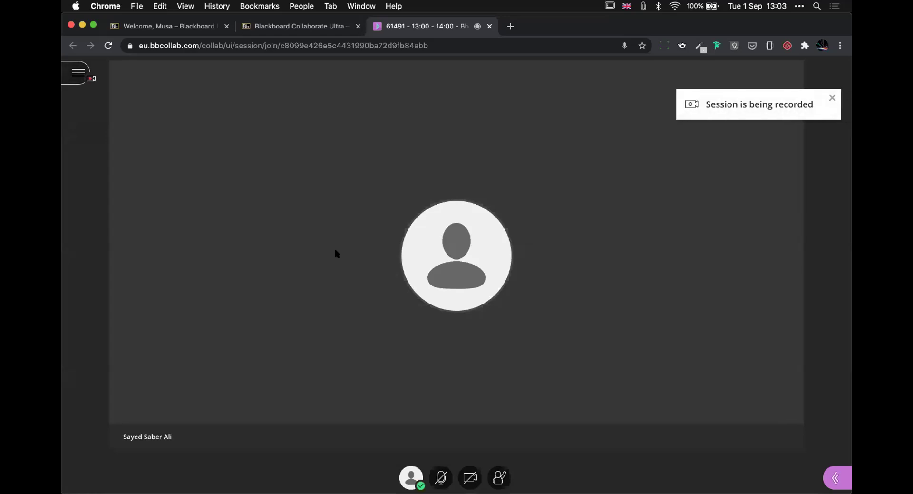
click(75, 72)
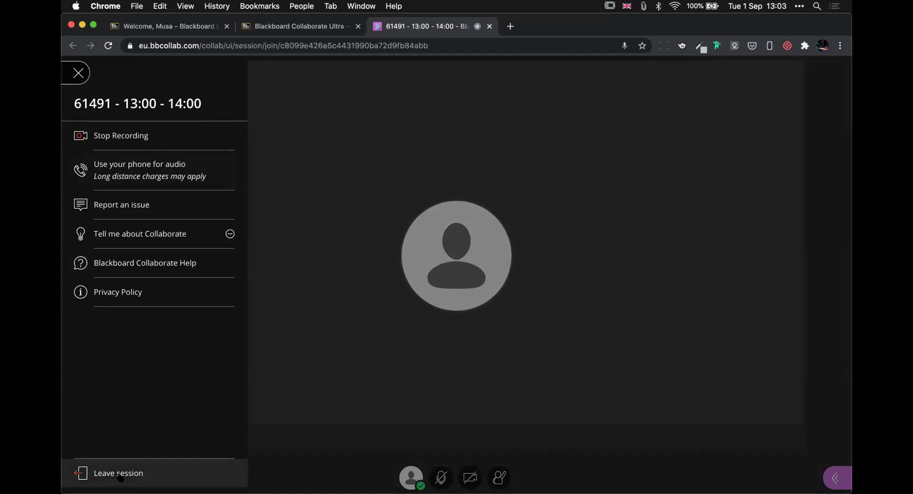
click(319, 351)
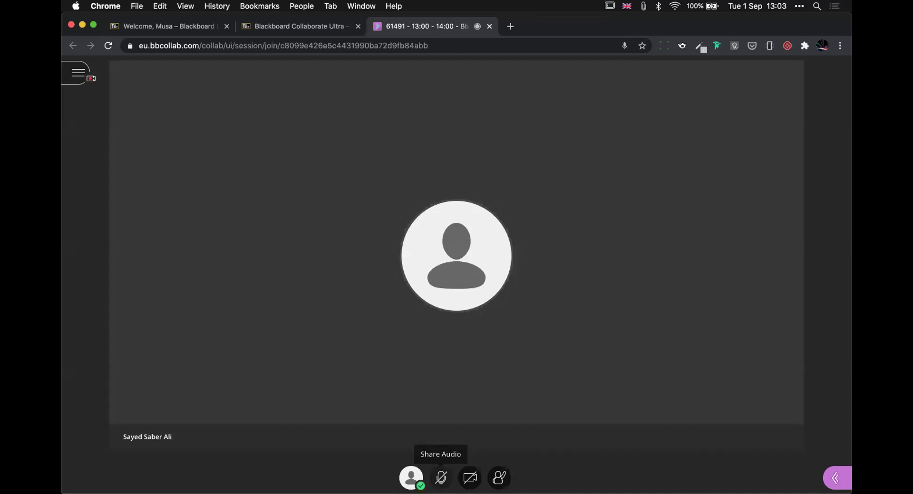
click(440, 478)
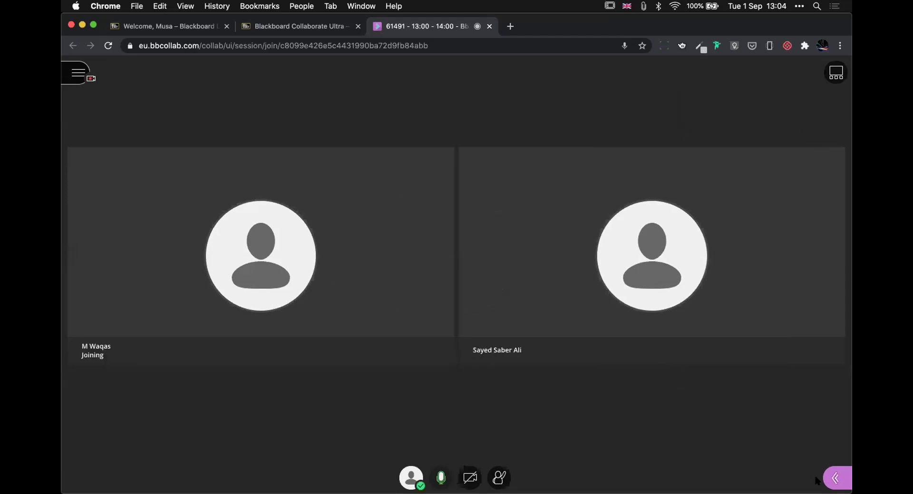
- Look through the session's chat channels, attendee list and content sharing options
click(837, 477)
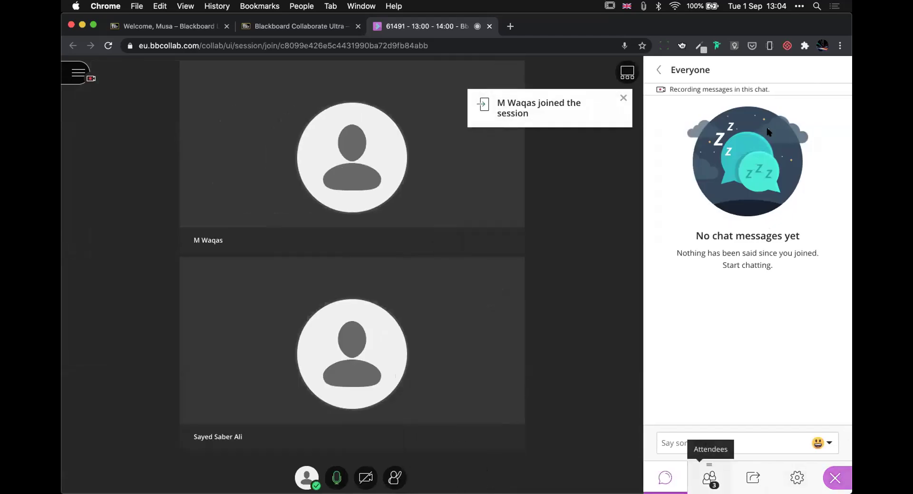
click(657, 72)
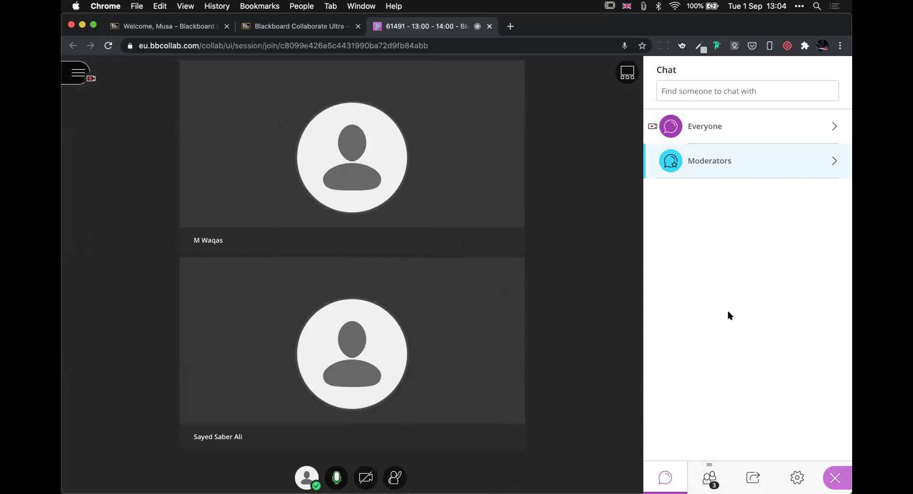
click(709, 478)
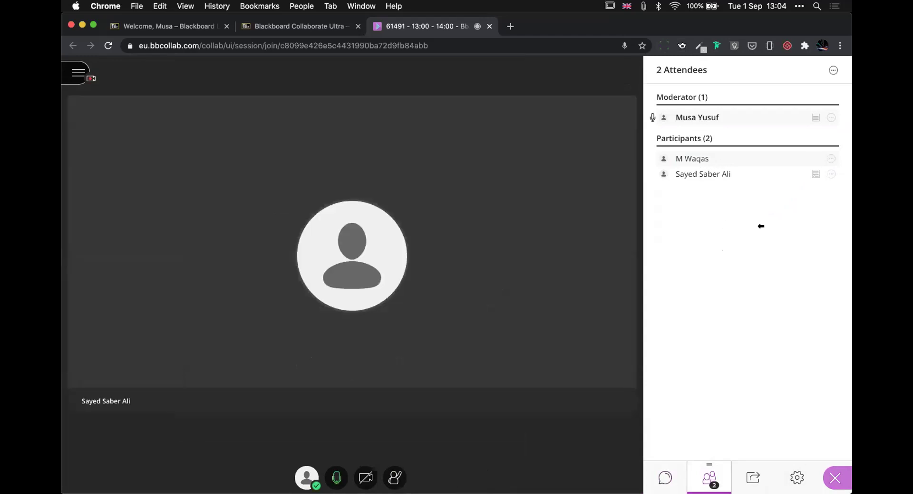
click(752, 479)
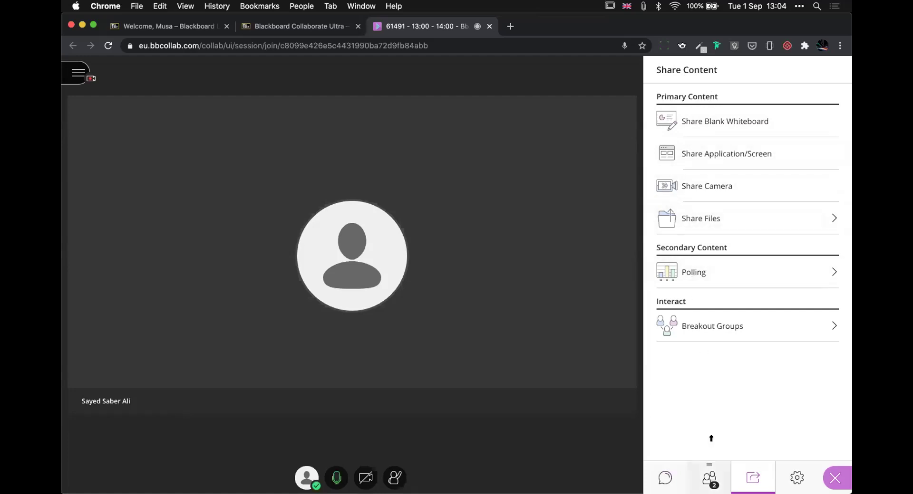
- Review the personal audio and video settings, including speaker volume, and the notification settings
click(795, 480)
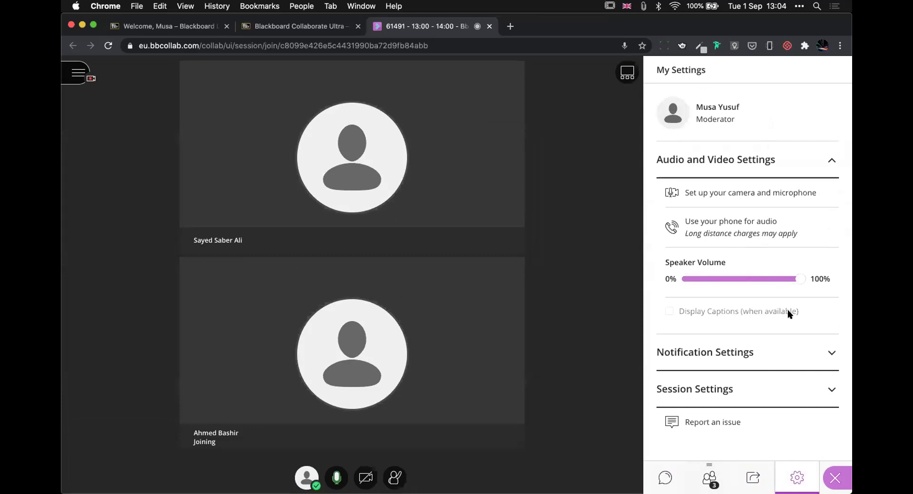
drag(798, 279, 833, 279)
click(828, 359)
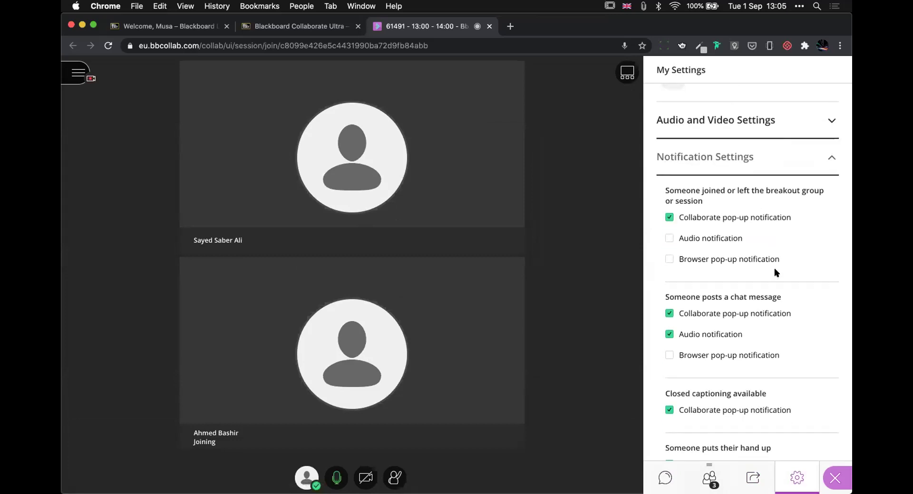
scroll(774, 269, up, 2)
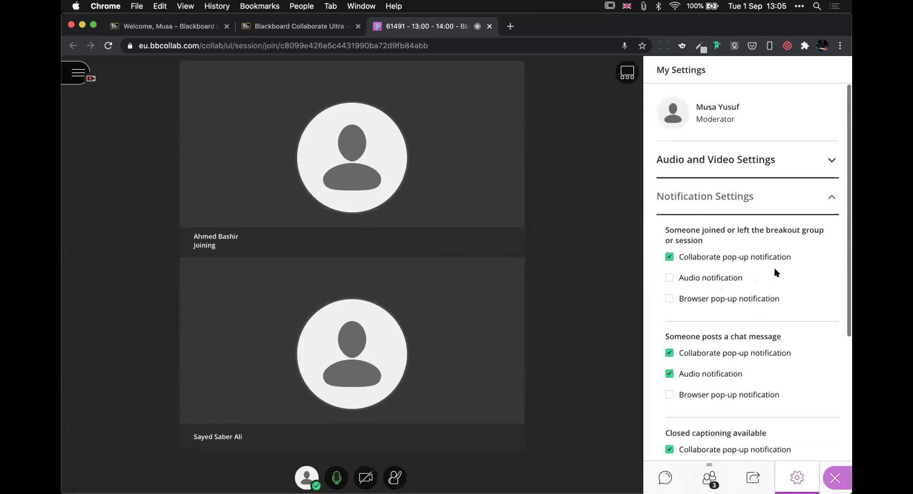
scroll(773, 268, down, 5)
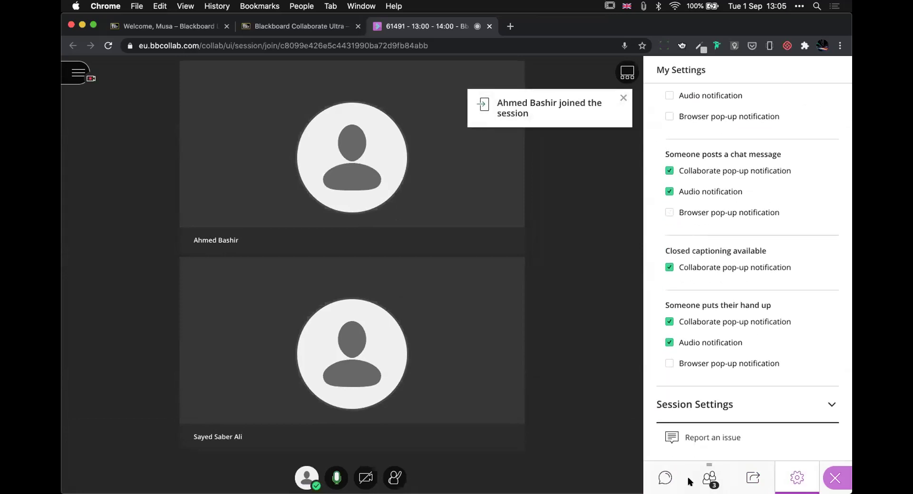
- Examine the attendee controls available for the second participant in the attendee list
click(714, 481)
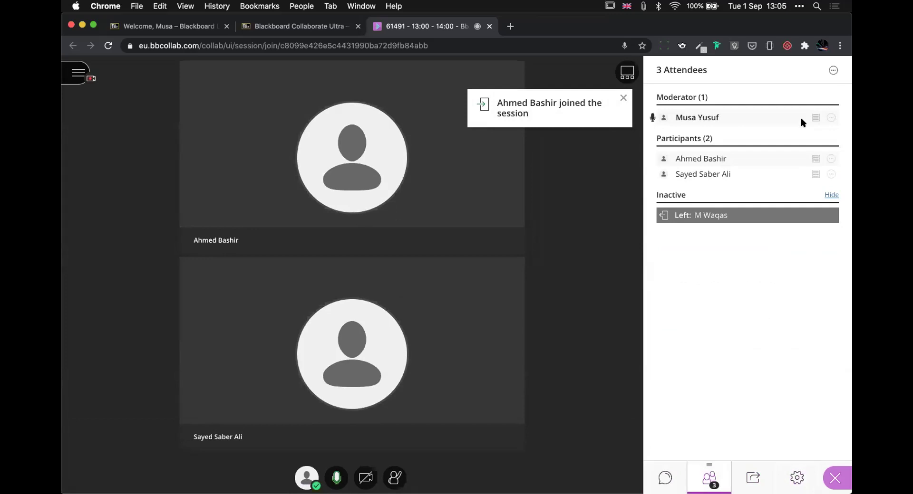
click(831, 174)
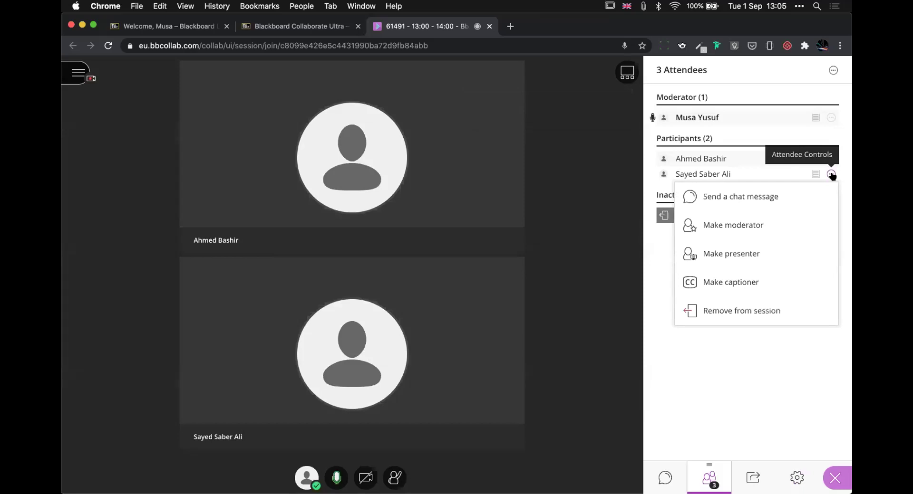
click(831, 175)
click(830, 175)
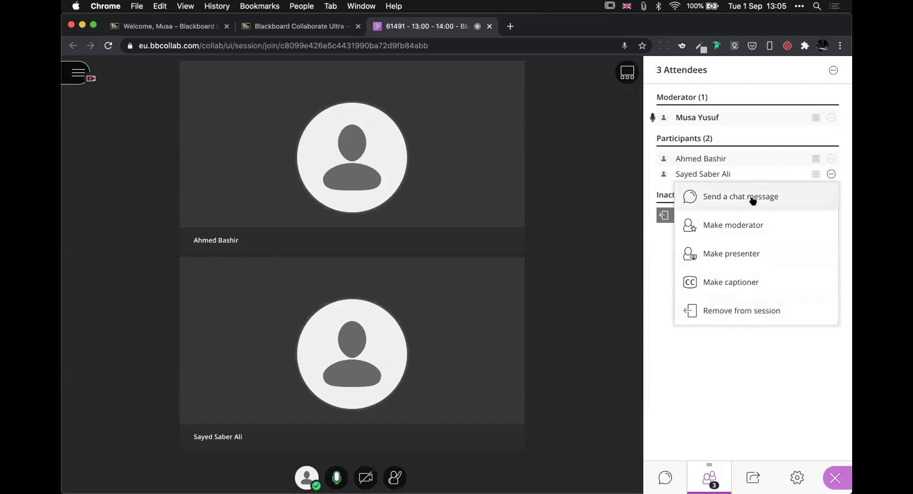
click(727, 386)
- Try sharing a blank whiteboard with the attendees and stop sharing it
click(751, 475)
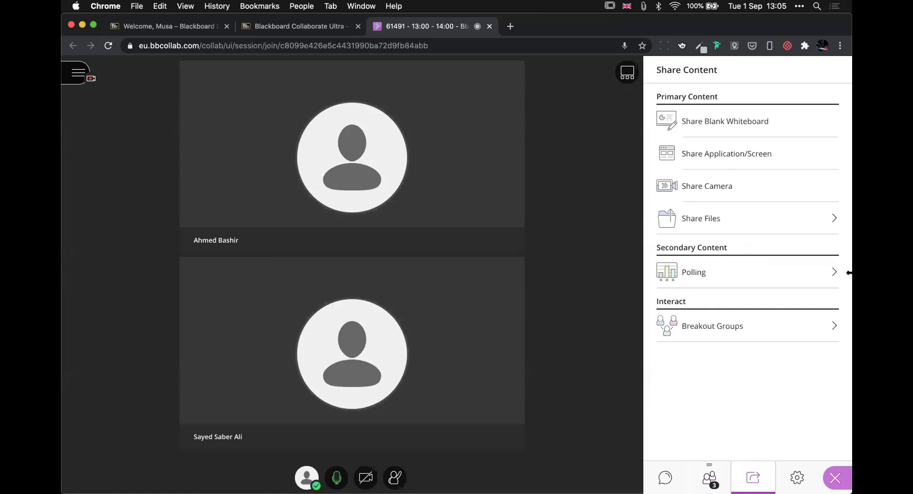
click(718, 123)
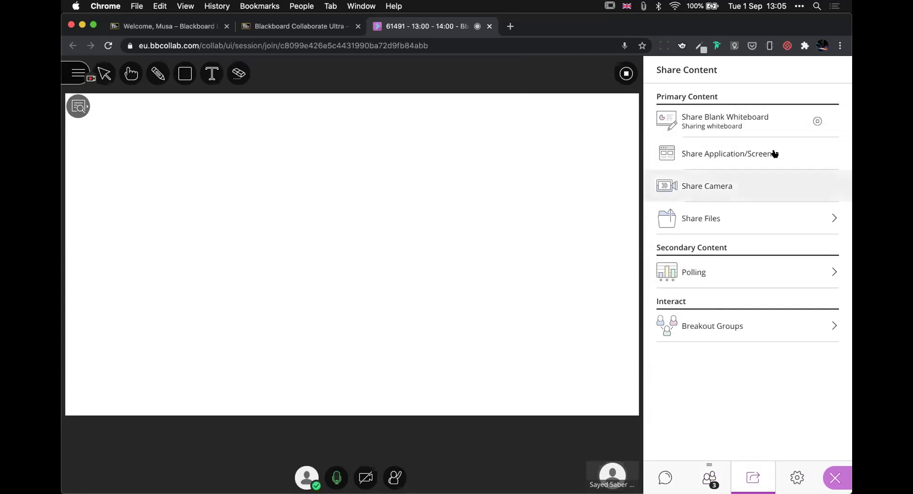
click(817, 120)
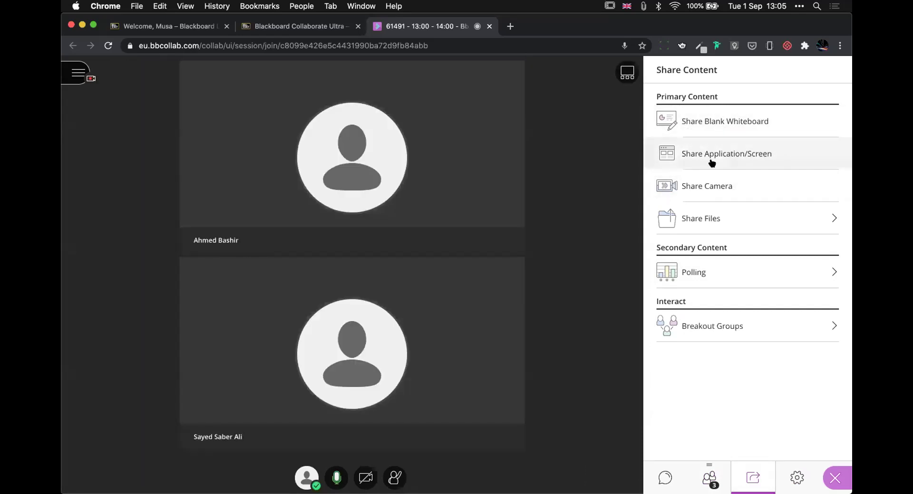
- Compare the entire screen, application window and Chrome tab sharing choices without sharing, and look at the file sharing option
click(729, 152)
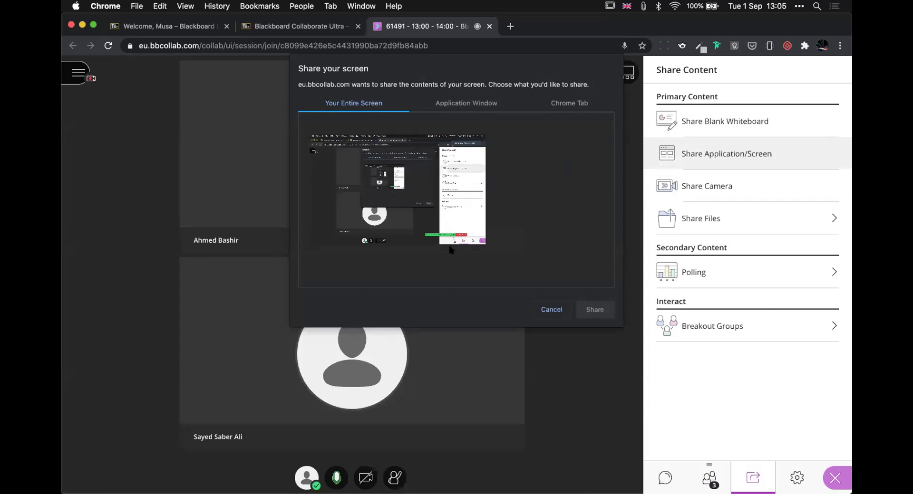
click(466, 103)
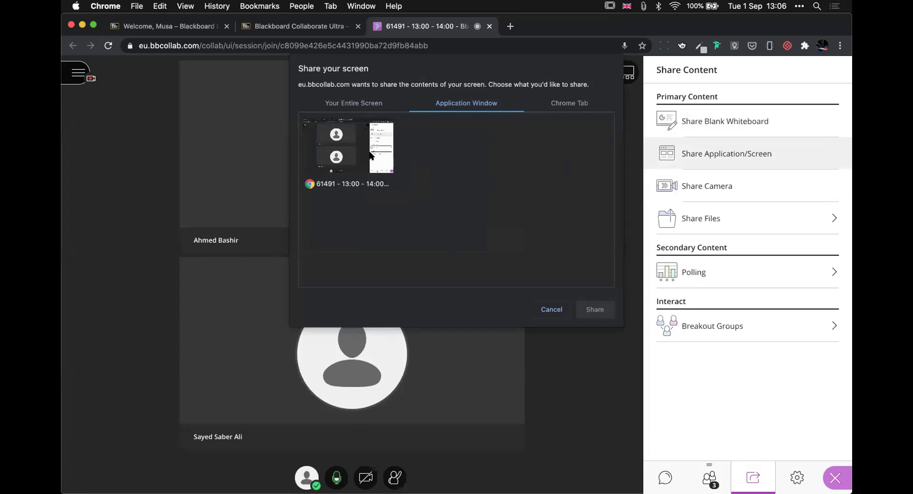
click(559, 107)
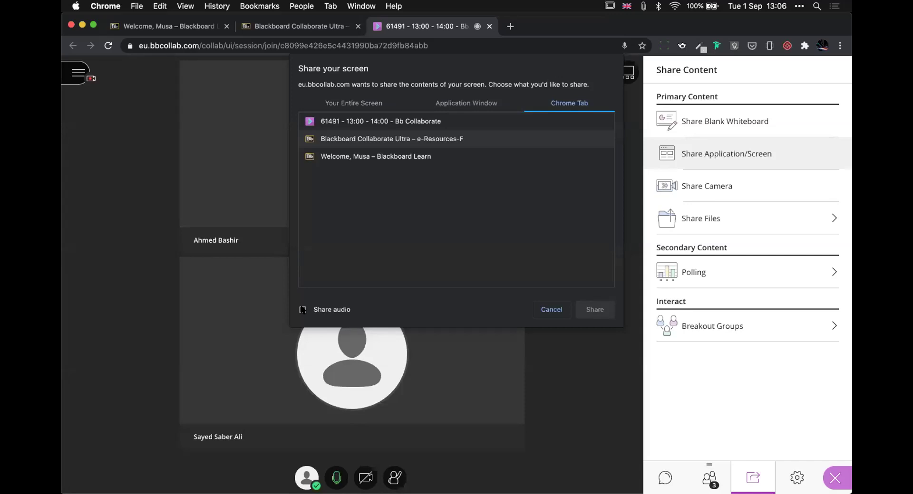
click(455, 104)
click(355, 102)
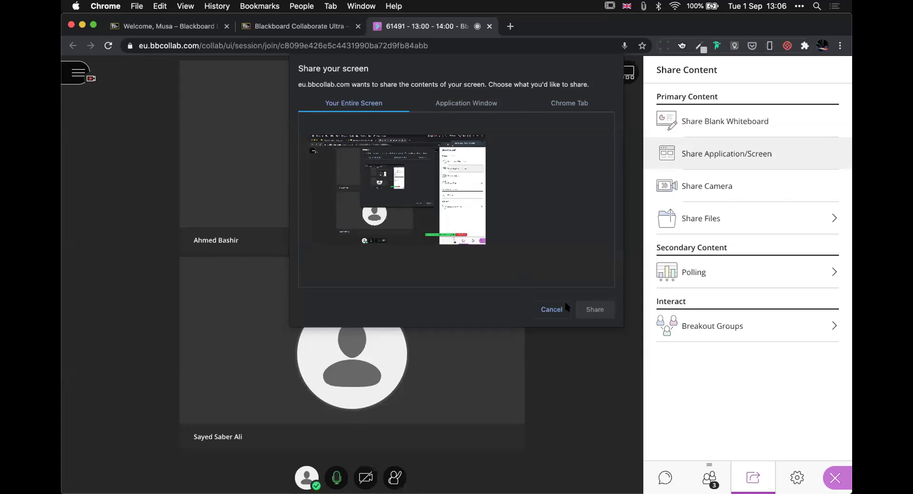
click(549, 310)
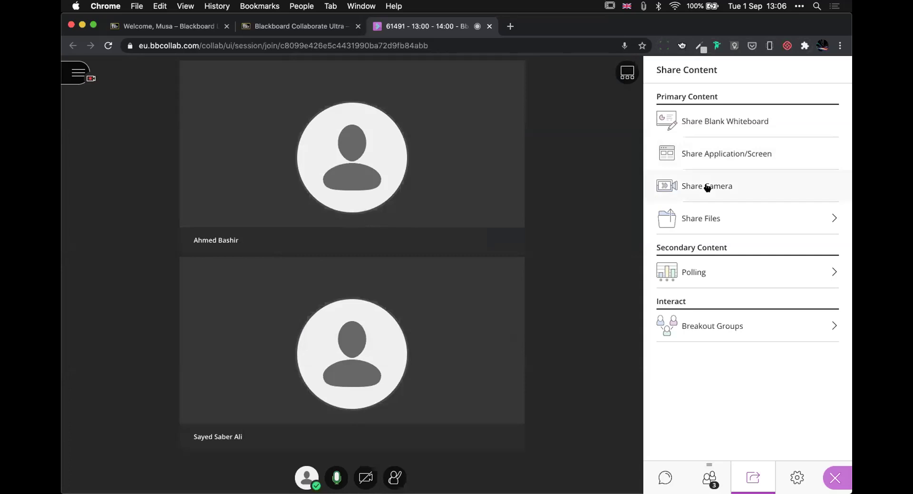
click(726, 220)
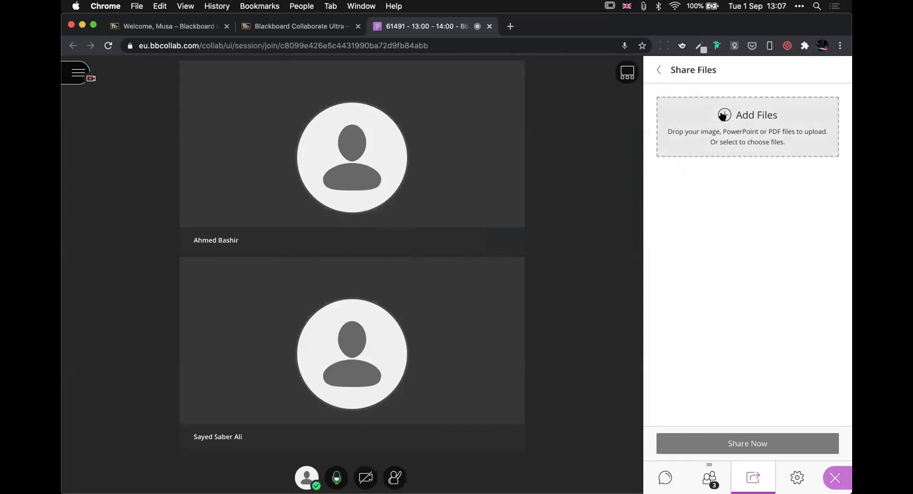
click(659, 69)
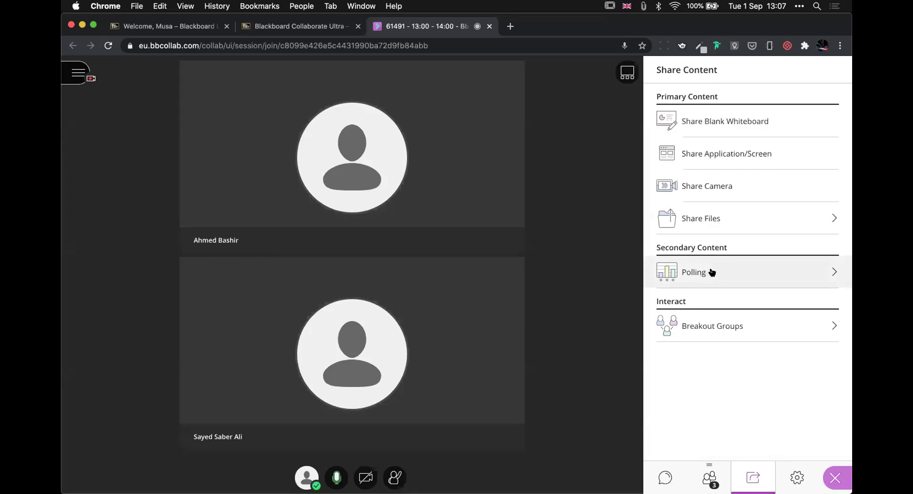
- Set up breakout groups by custom assignment, placing the first listed participant in Group 1 and the last listed one in Group 2
click(732, 328)
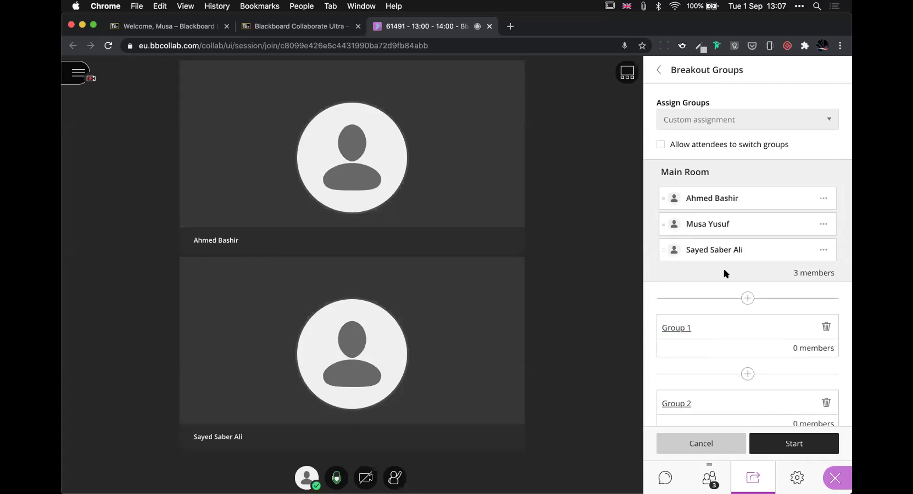
scroll(725, 322, down, 2)
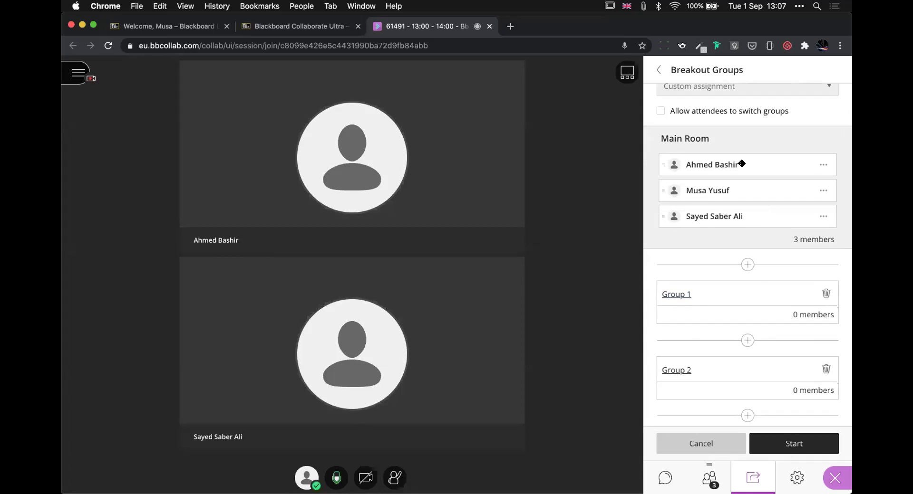
drag(742, 164, 747, 225)
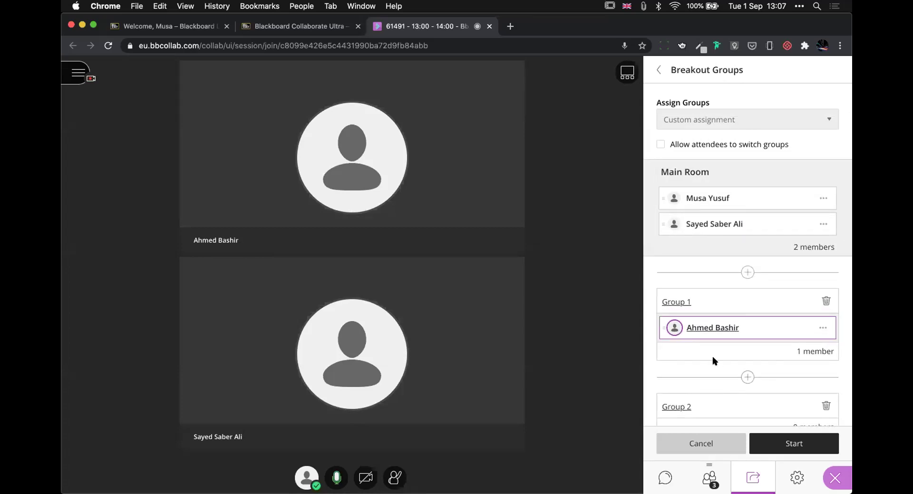
scroll(713, 362, down, 2)
drag(709, 181, 721, 269)
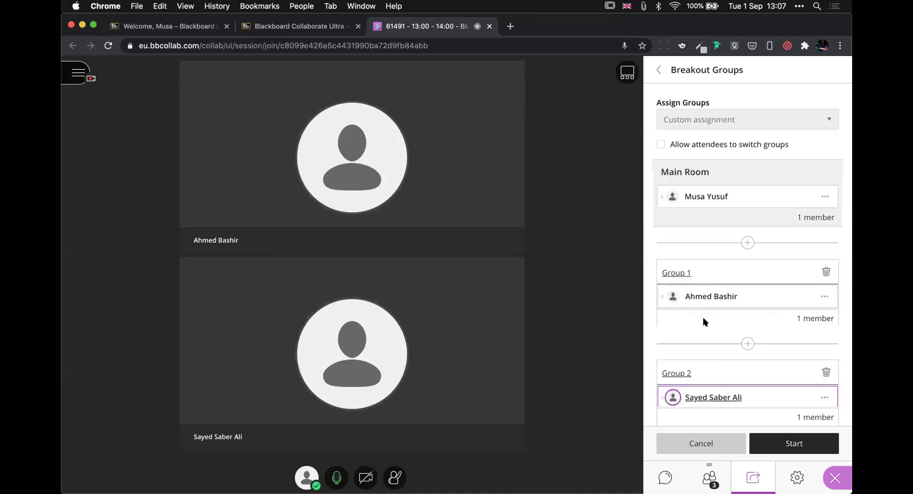
scroll(702, 329, down, 2)
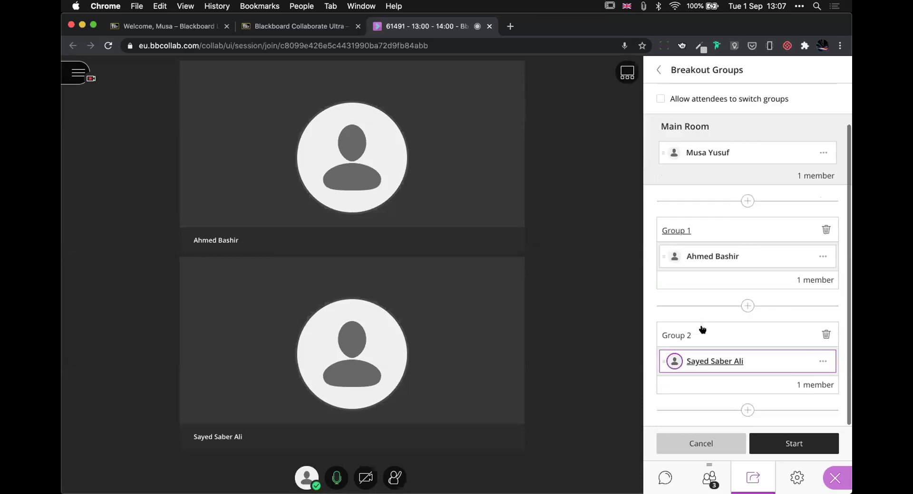
- Create an additional empty breakout group between Group 1 and Group 2 and start the breakout groups
click(746, 306)
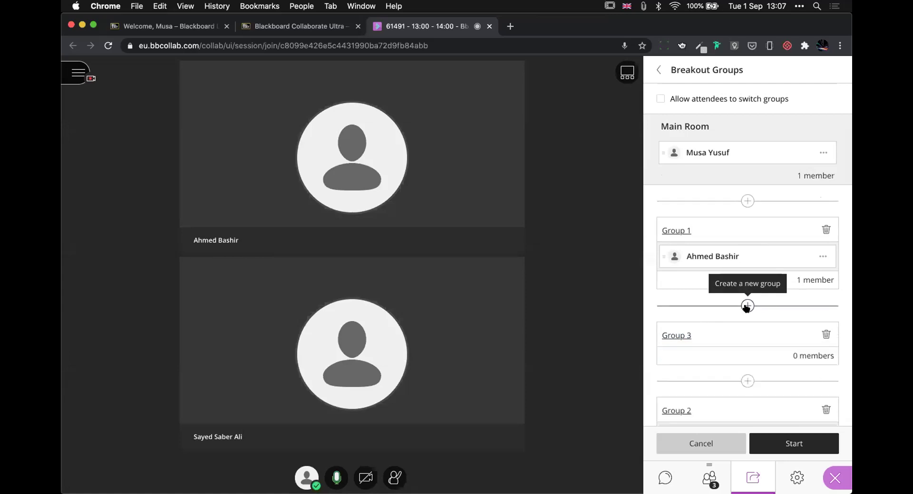
scroll(728, 350, down, 2)
scroll(728, 351, down, 1)
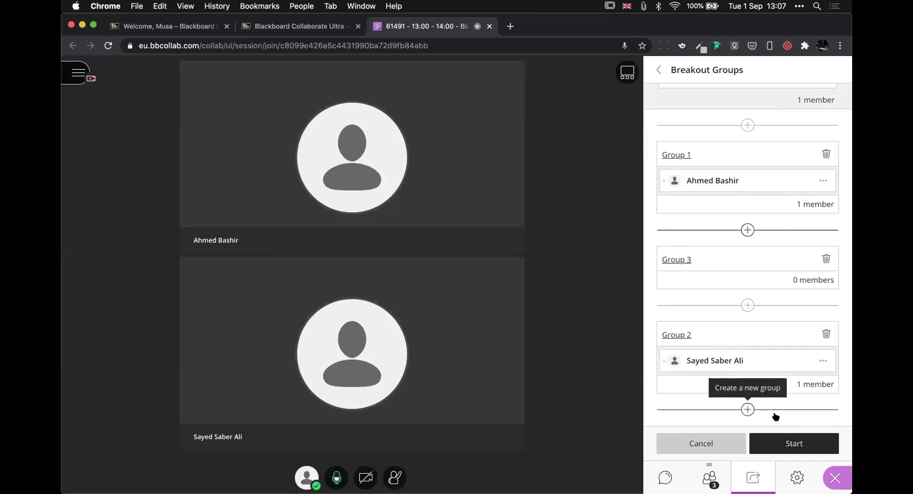
click(801, 442)
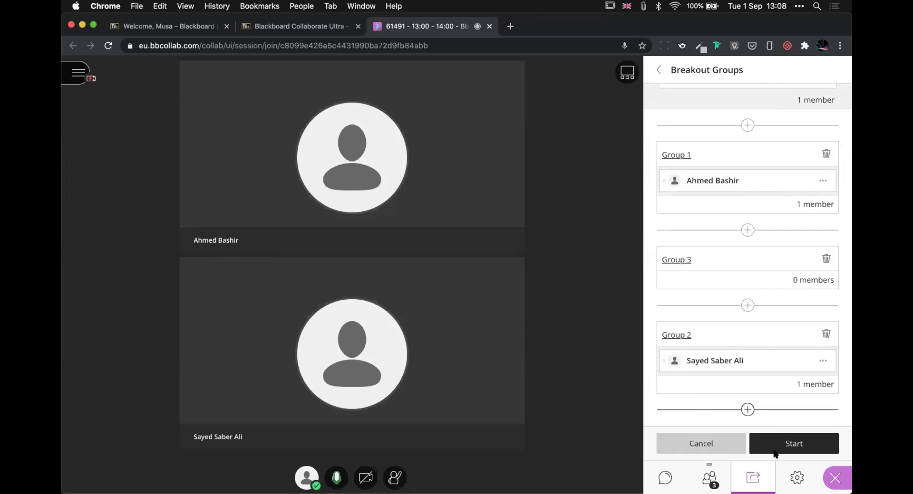
click(791, 445)
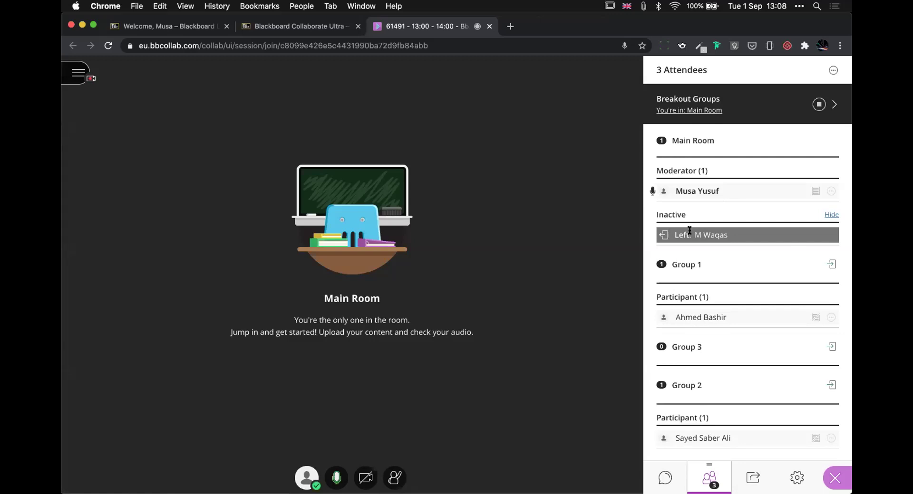
- Visit Group 1 as moderator, return to the Main Room, and look at the attendee controls for Group 1's participant
click(831, 265)
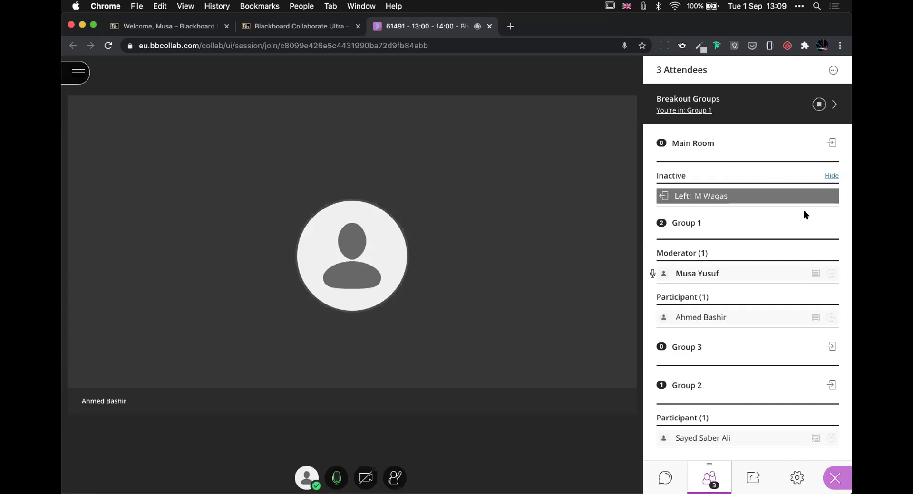
click(831, 144)
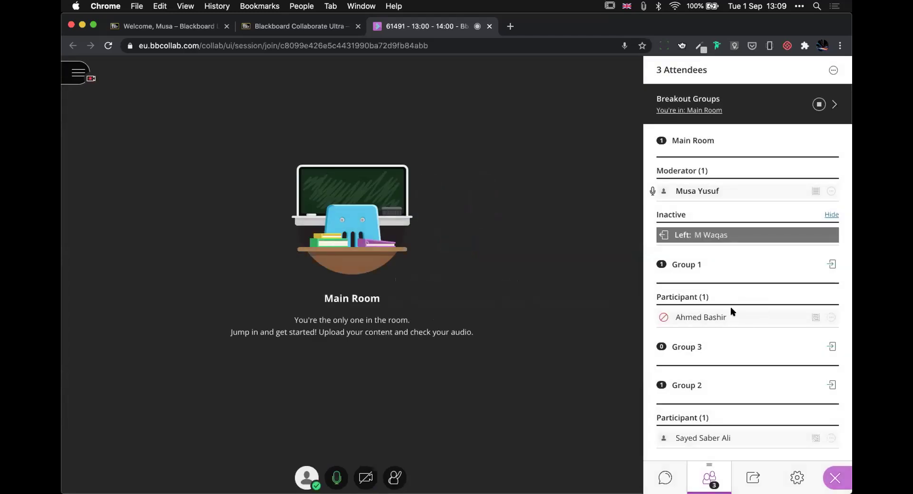
click(830, 318)
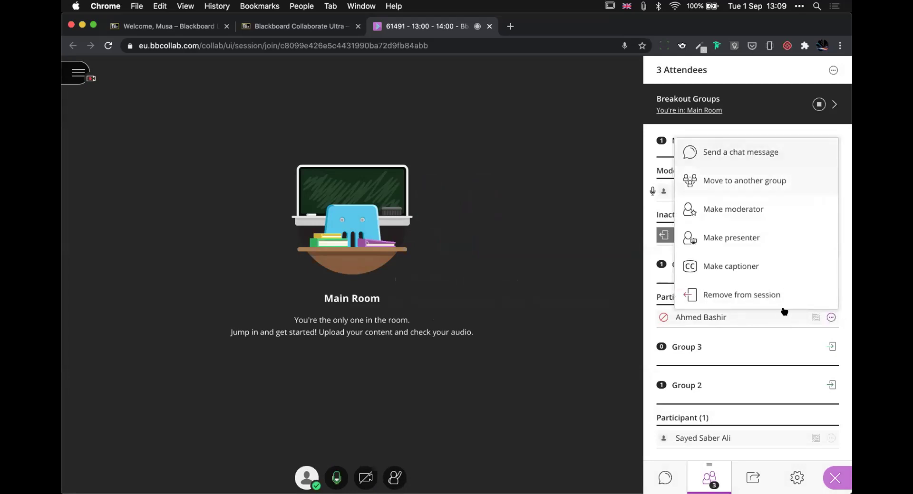
click(751, 354)
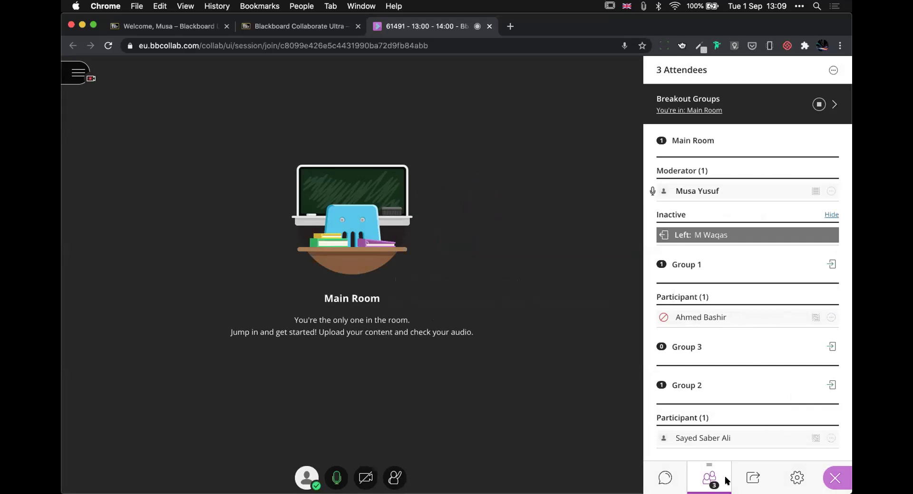
- Move the Group 2 participant into Group 1 and update the running breakout groups
click(753, 477)
click(746, 319)
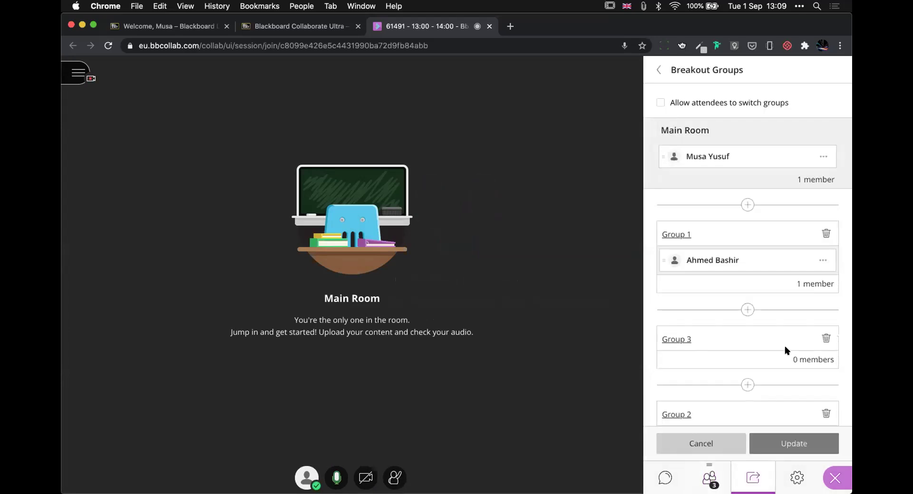
scroll(786, 348, down, 3)
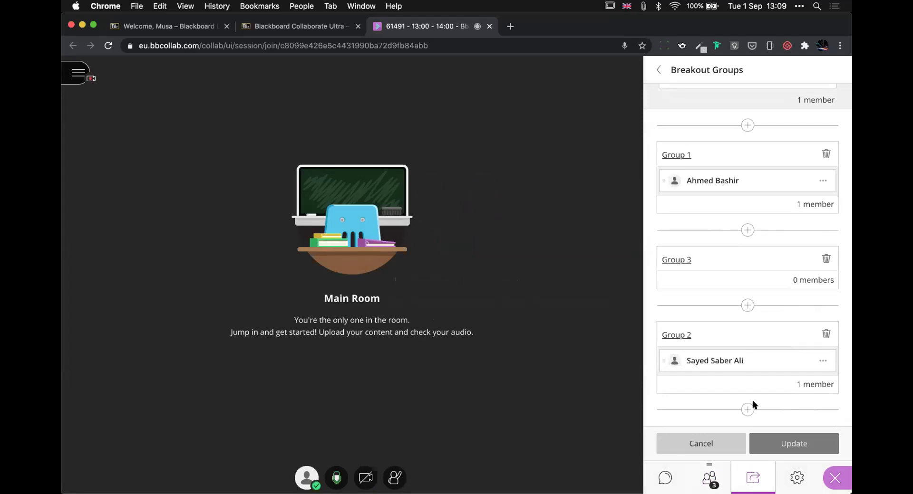
scroll(699, 381, up, 3)
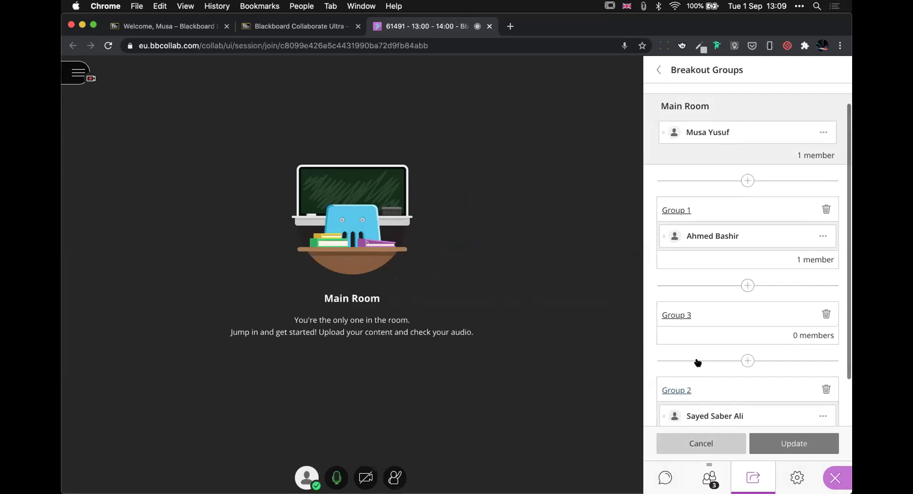
scroll(707, 373, down, 1)
drag(710, 396, 707, 180)
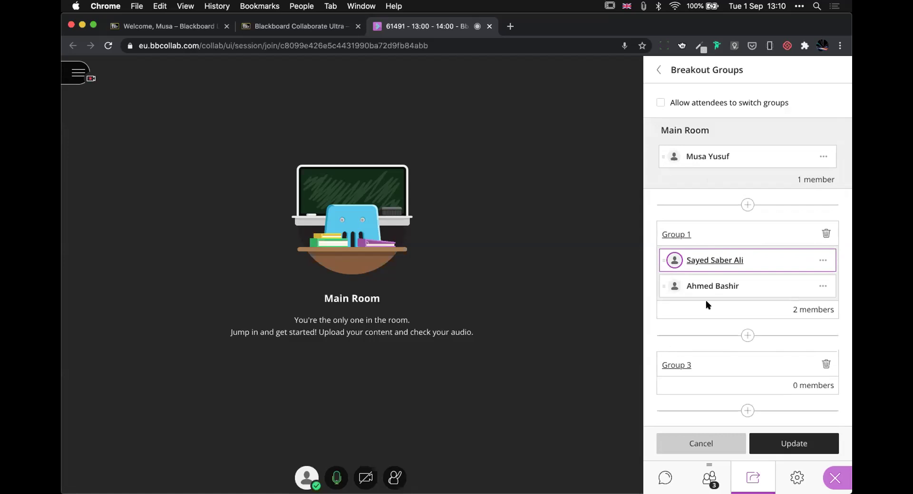
click(789, 444)
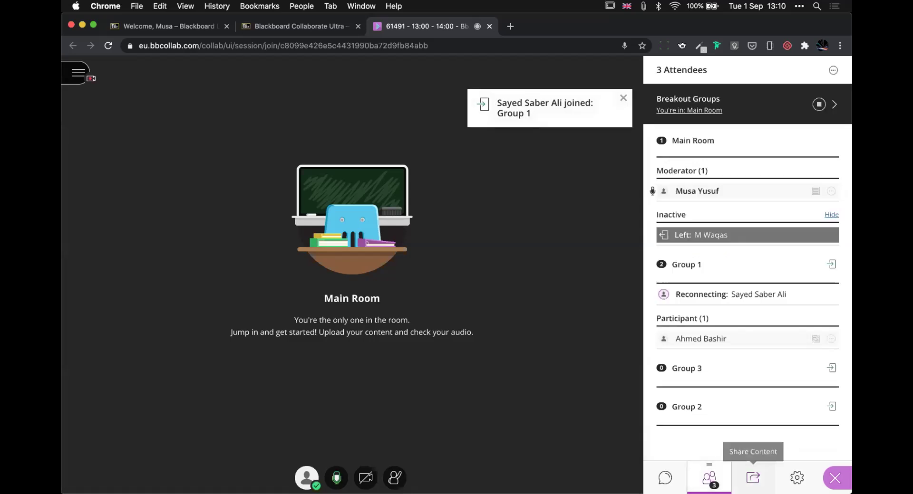
- Delete Group 1 from the breakout groups and apply the update to send its members back to the Main Room
click(752, 477)
click(715, 324)
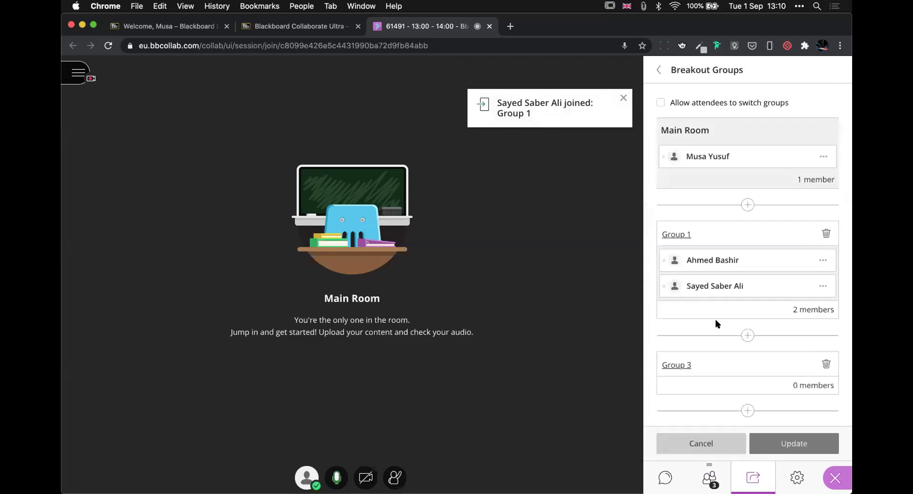
click(825, 234)
click(775, 235)
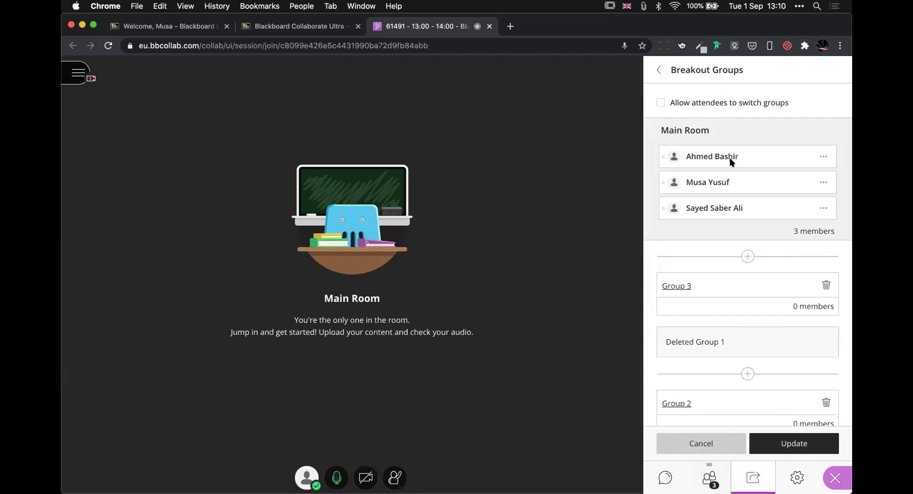
click(790, 444)
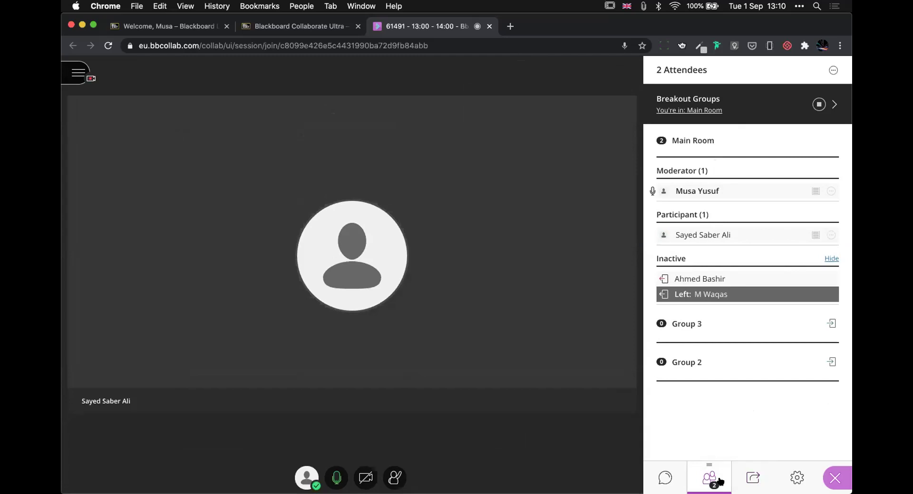
- Open the chat, then check the browser's site permissions for the camera and the choices for the microphone without changing them
click(666, 479)
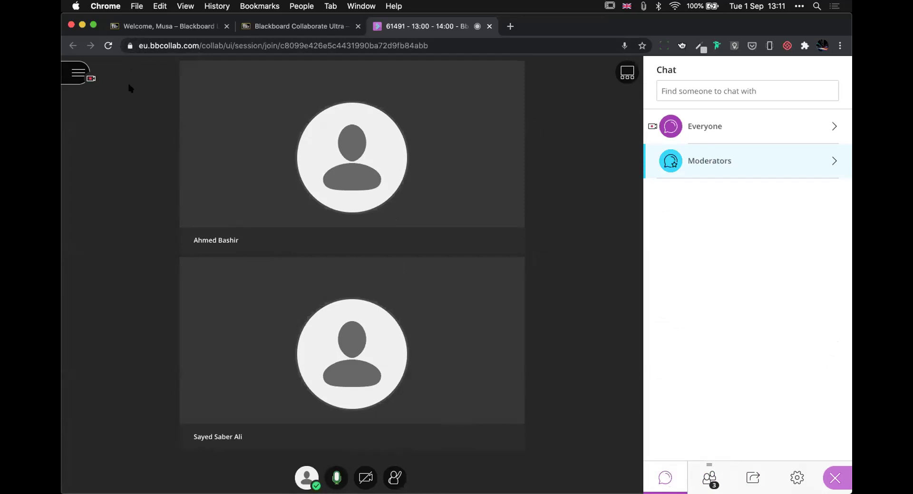
click(129, 46)
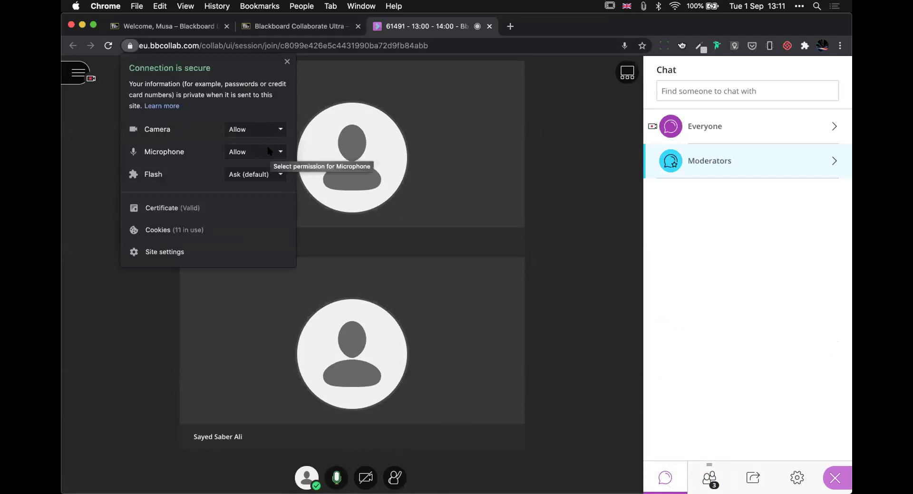
click(264, 152)
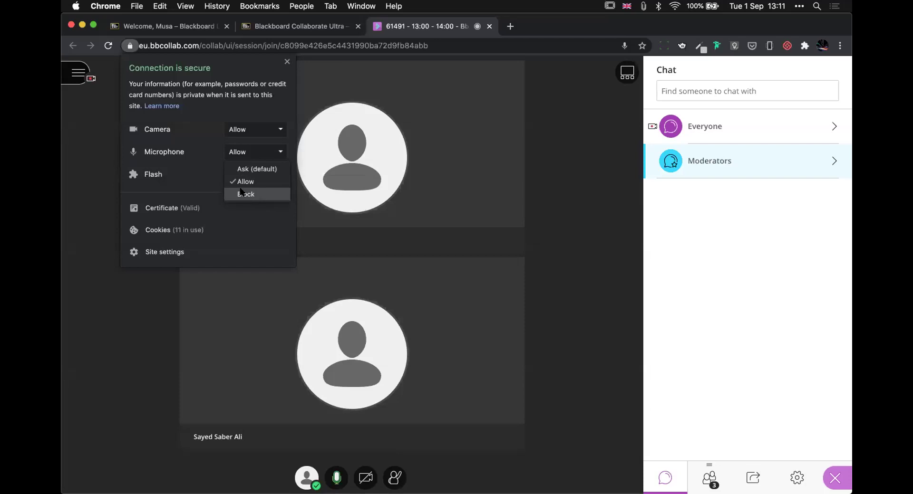
click(196, 167)
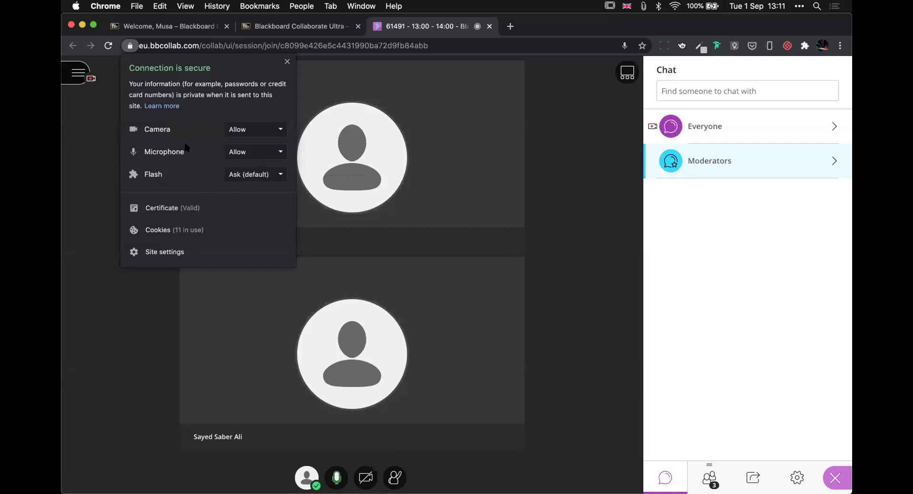
click(595, 177)
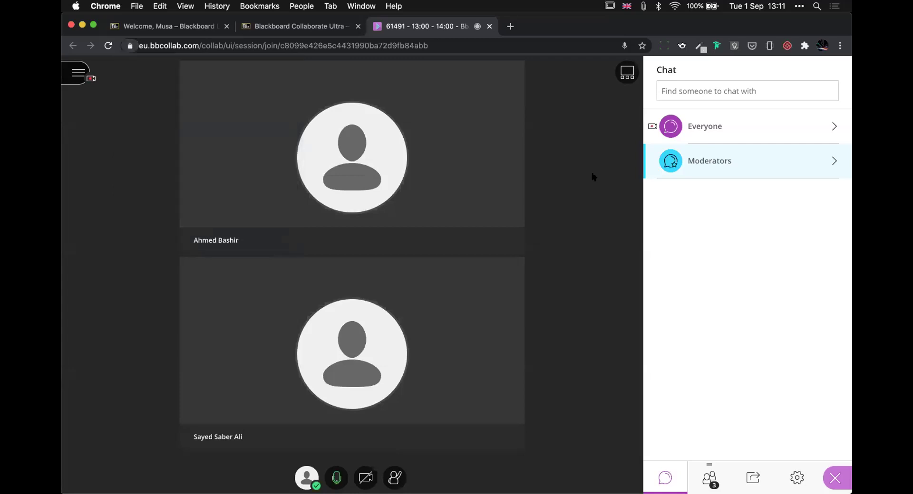
- Expand the session's Audio and Video Settings and set the speaker volume to 100%
click(797, 477)
click(784, 160)
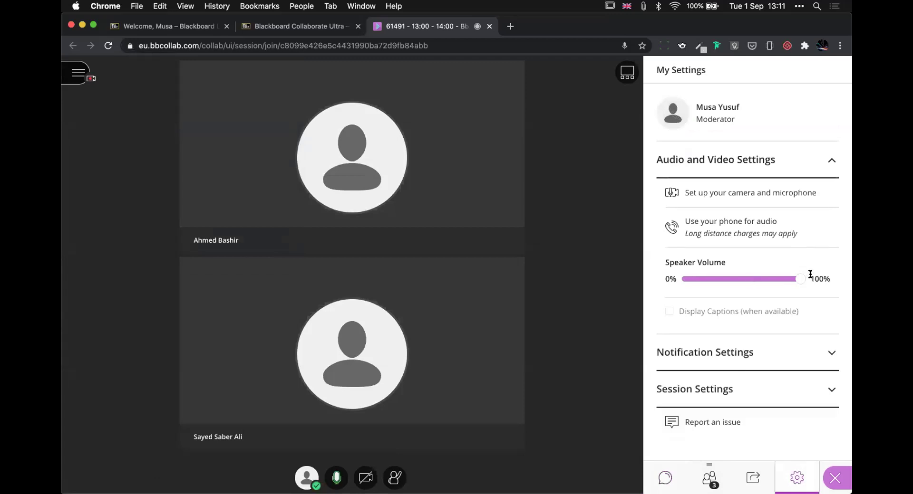
mouse_move(799, 279)
mouse_down()
mouse_move(760, 279)
mouse_move(812, 278)
mouse_move(803, 280)
mouse_up()
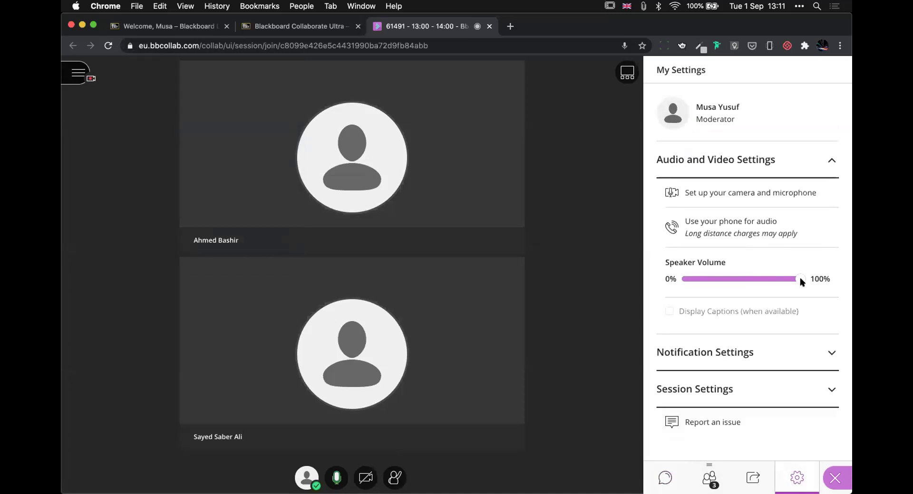